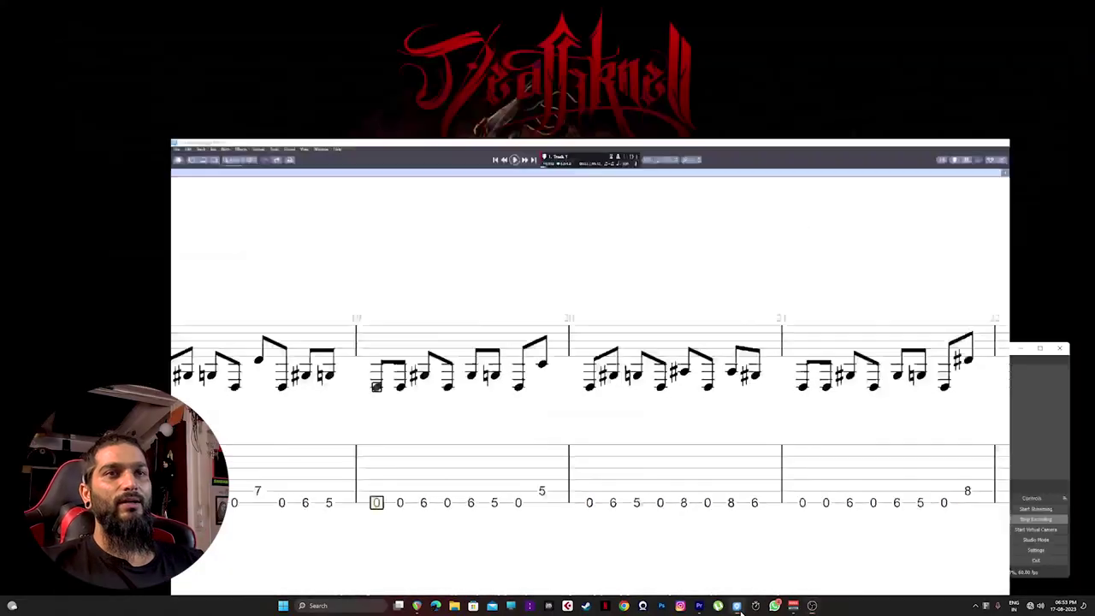
# Bring the Premiere Pro guitar playthrough sequence to the front, leaving the Guitar Pro 8 score.
pyautogui.click(699, 606)
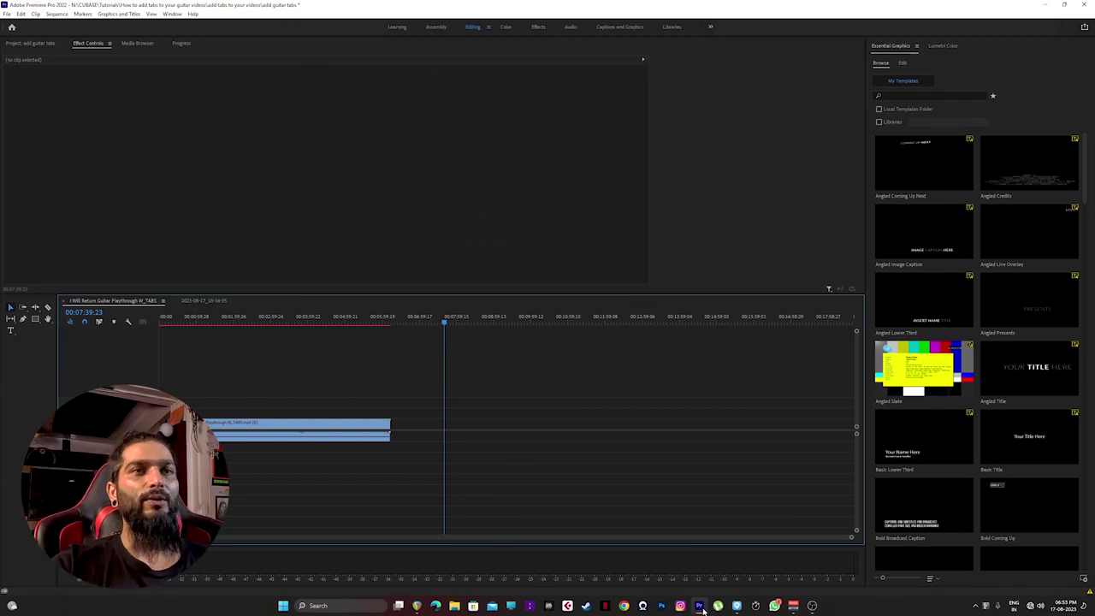
# Reveal OBS and add a new Display Capture source named 'tab capture'.
pyautogui.click(699, 605)
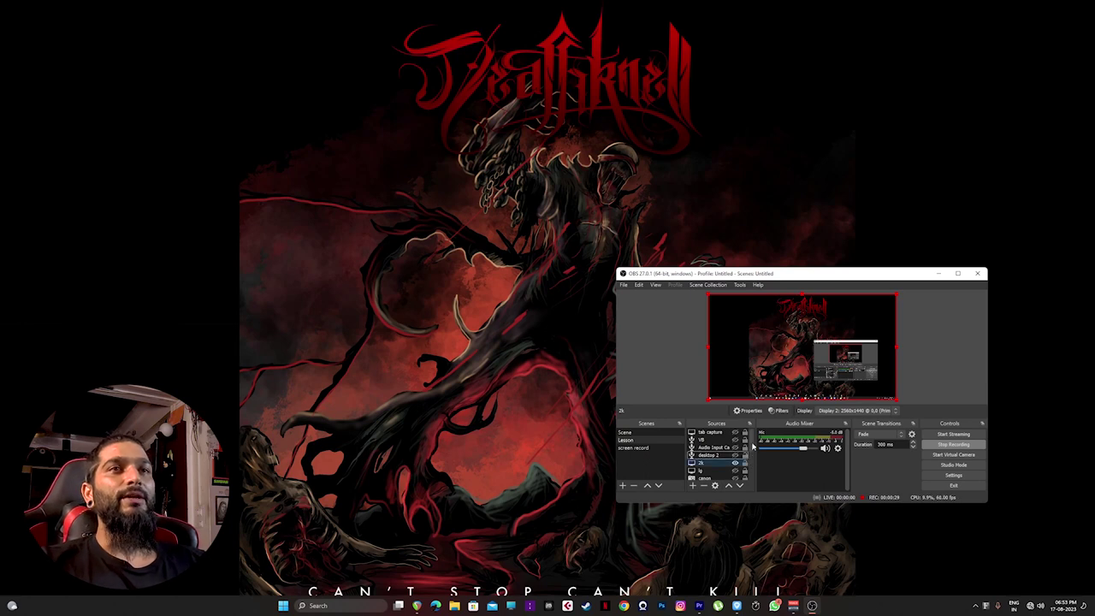
pyautogui.click(693, 493)
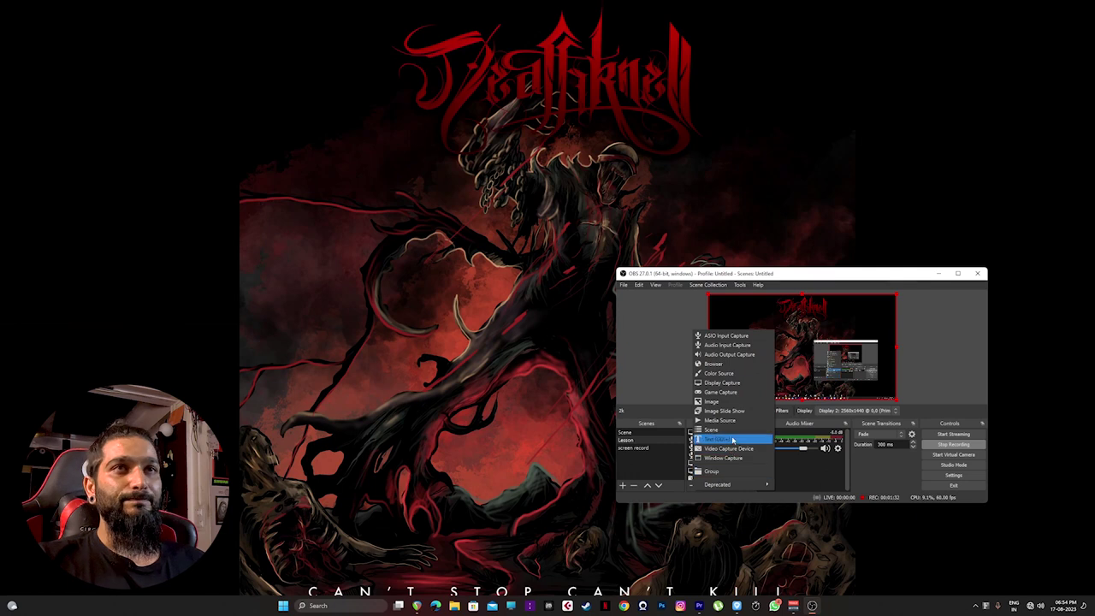
pyautogui.click(739, 386)
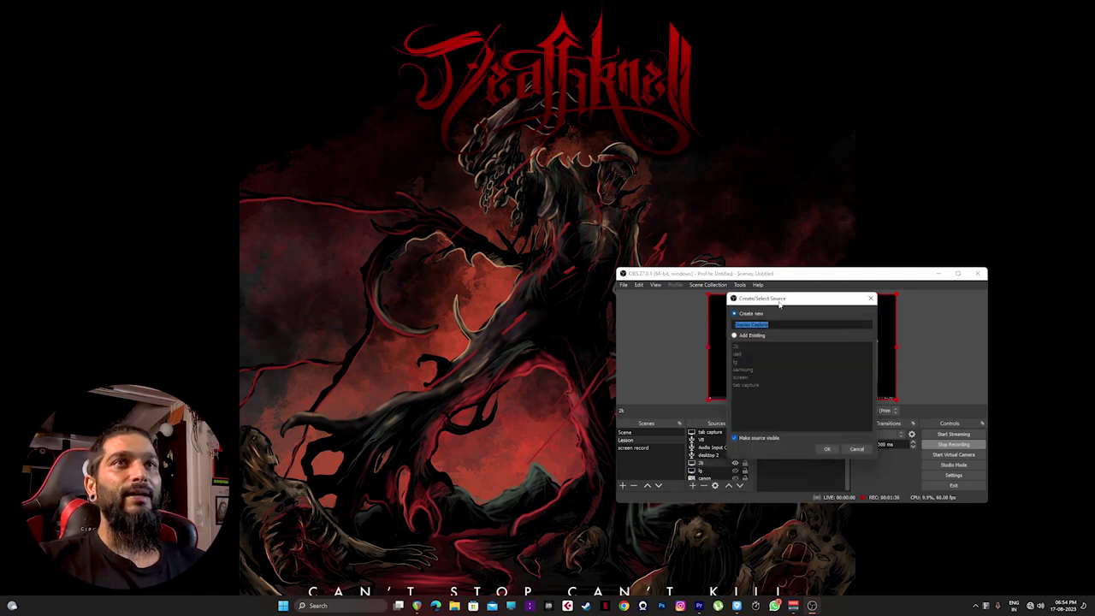
pyautogui.moveTo(778, 302); pyautogui.dragTo(704, 296)
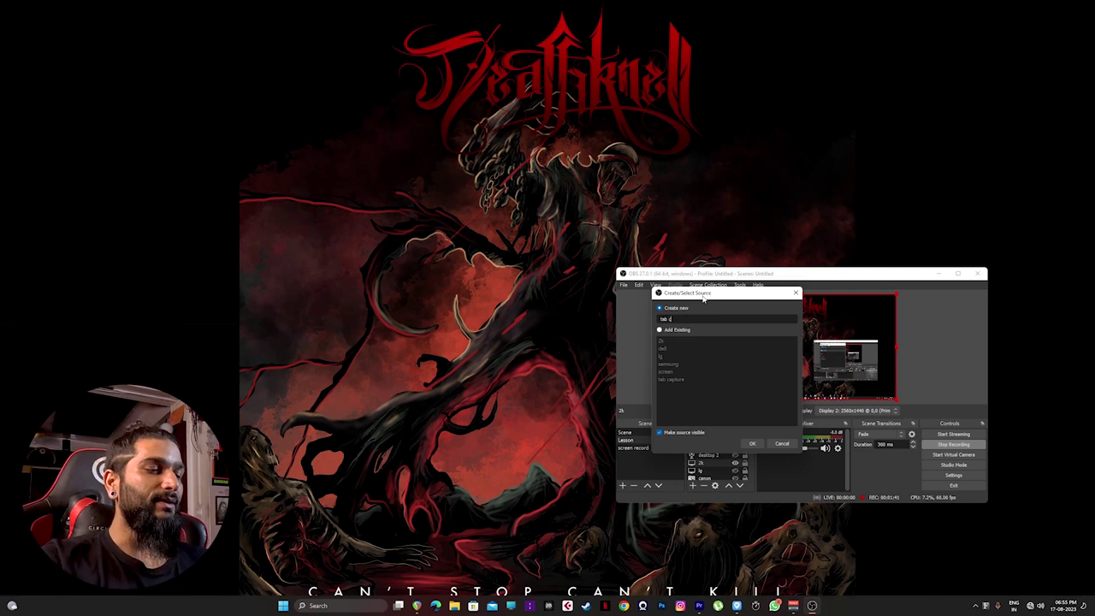
pyautogui.write('tab c')
pyautogui.click(752, 444)
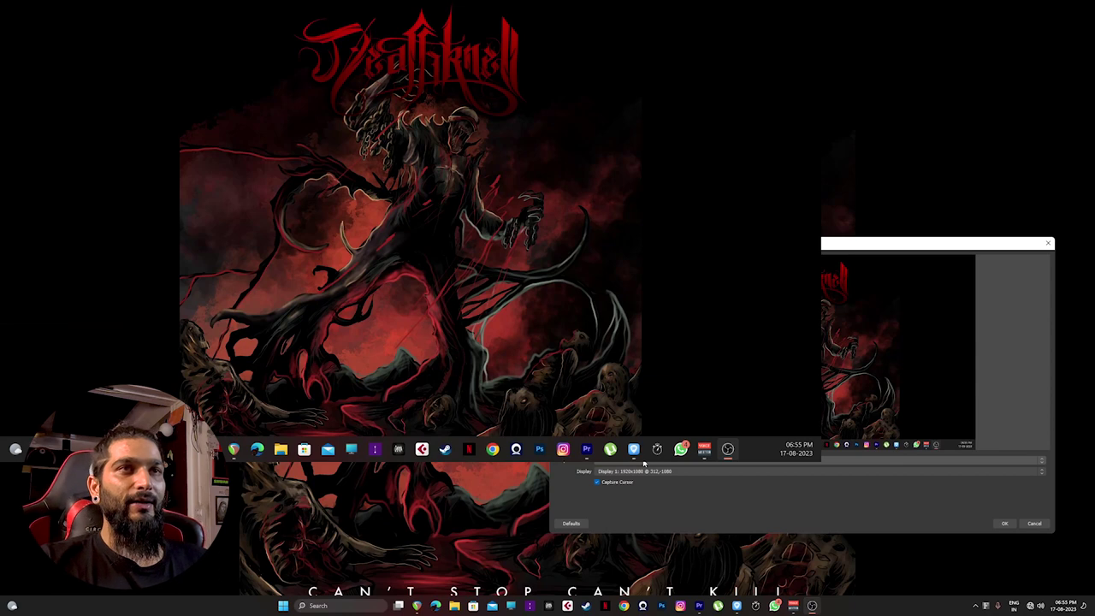
# Set the capture source to Display 2, the primary monitor, and move OBS left.
pyautogui.click(685, 475)
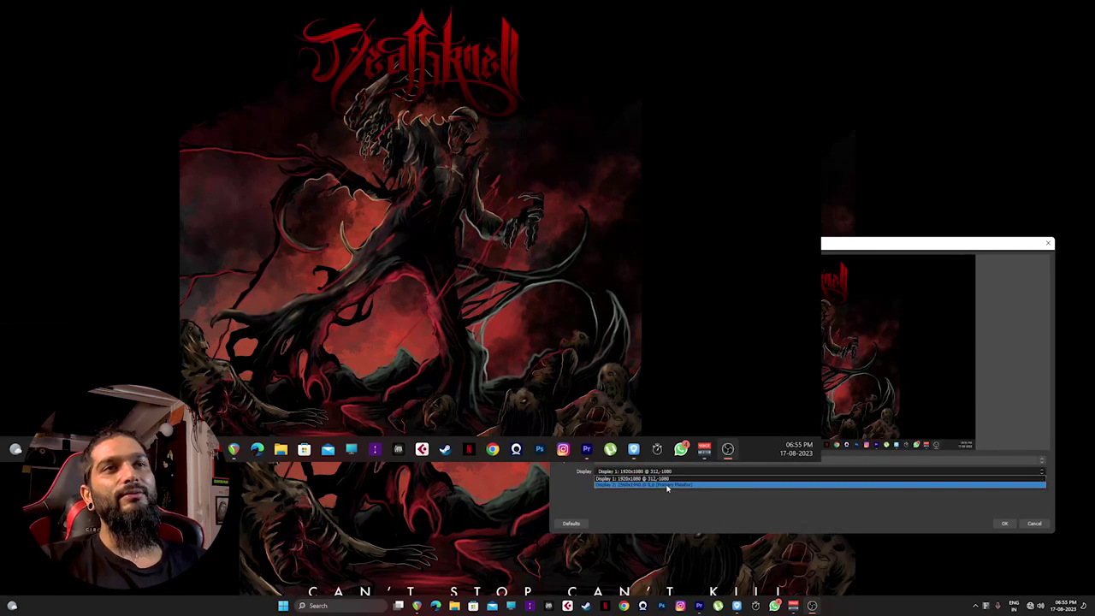
pyautogui.click(668, 485)
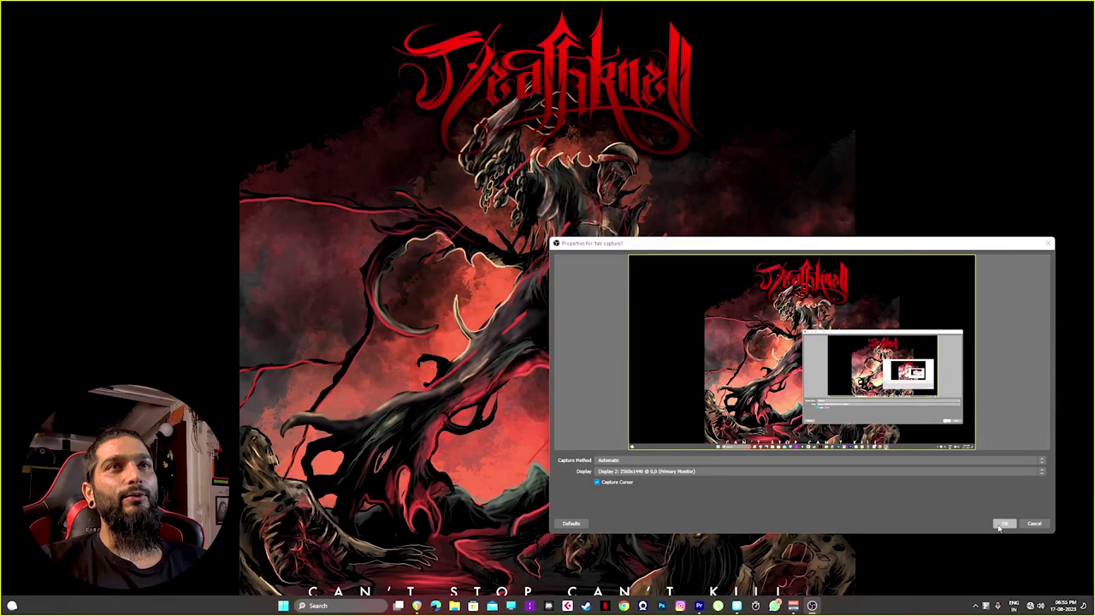
pyautogui.click(1004, 522)
pyautogui.moveTo(807, 251); pyautogui.dragTo(639, 235)
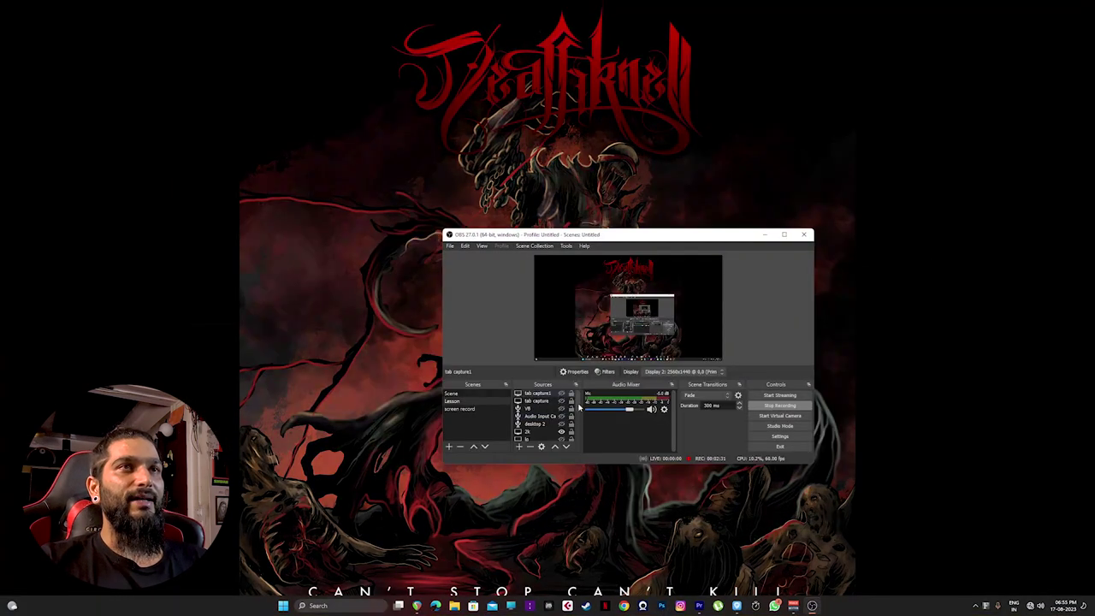
# Hide the Edition Palette and Inspector, and switch the score to Screen - Horizontal layout.
pyautogui.click(736, 605)
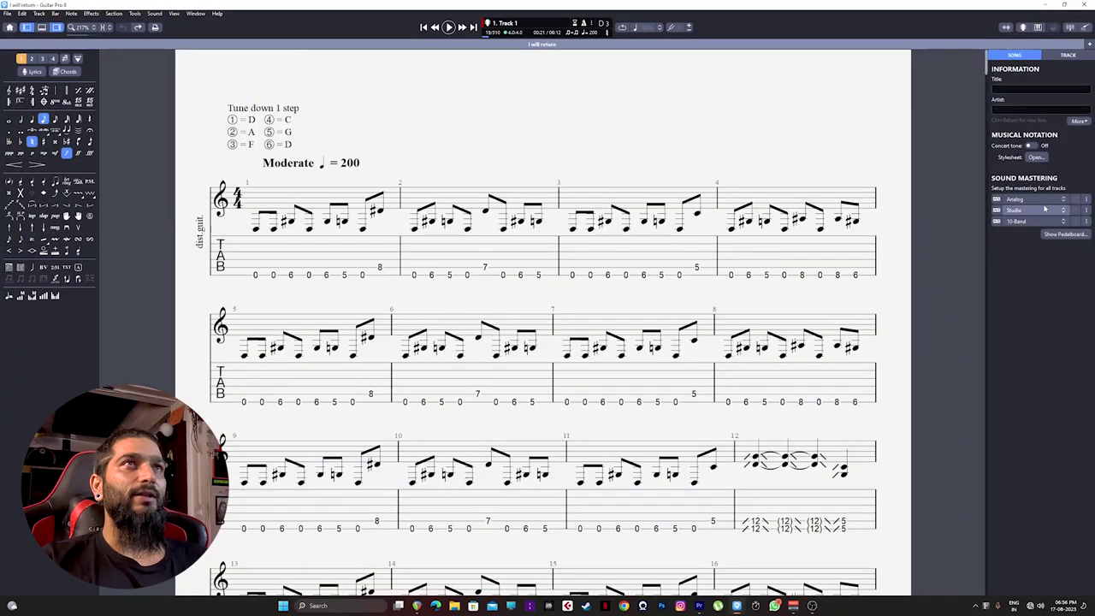
pyautogui.click(26, 26)
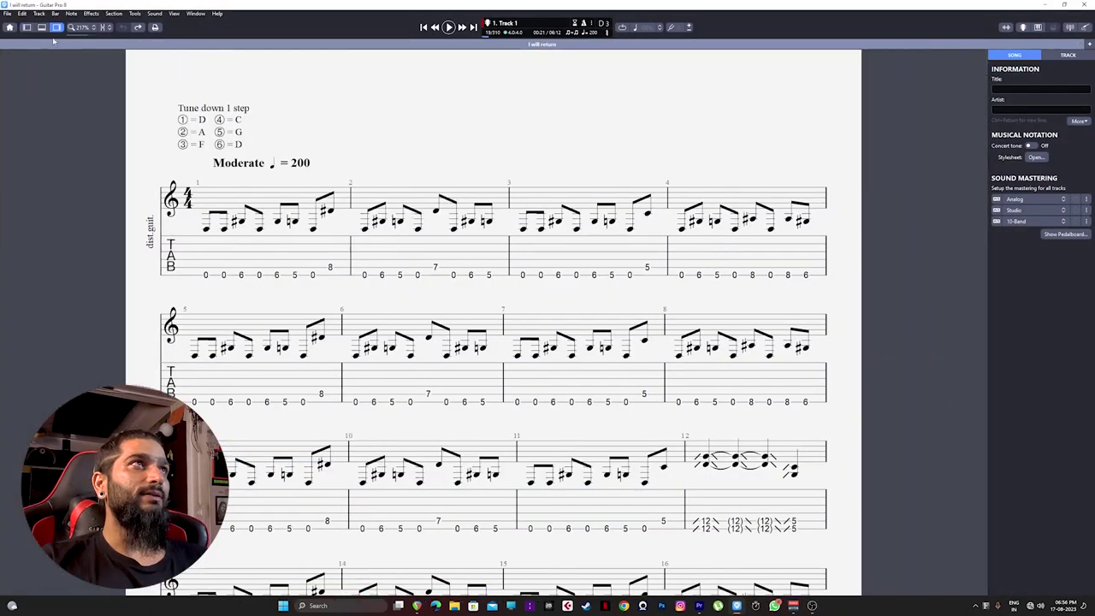
pyautogui.click(56, 29)
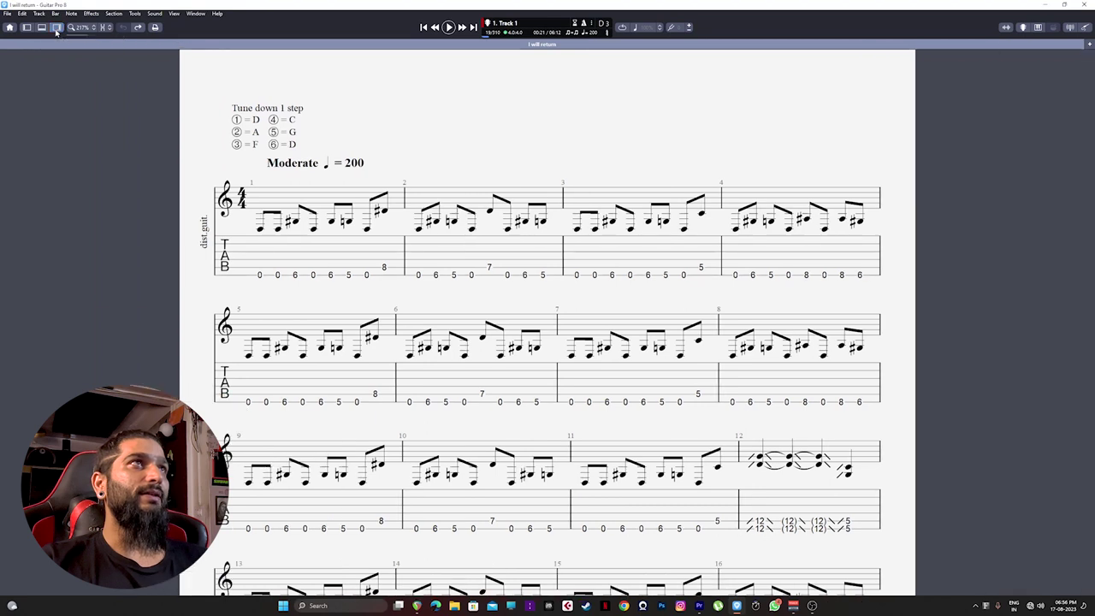
pyautogui.click(175, 13)
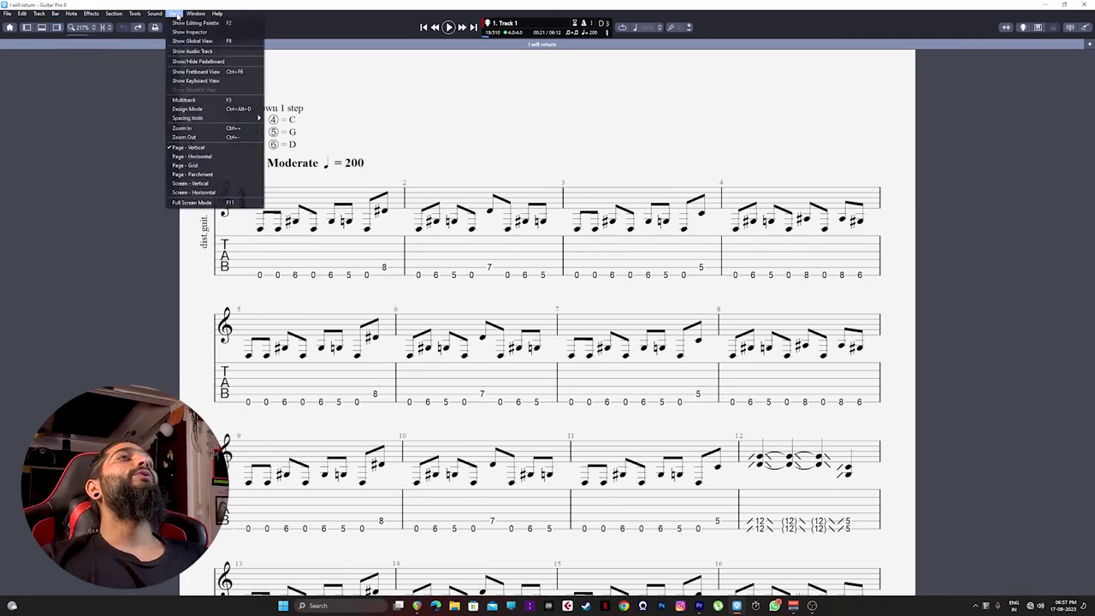
pyautogui.click(214, 193)
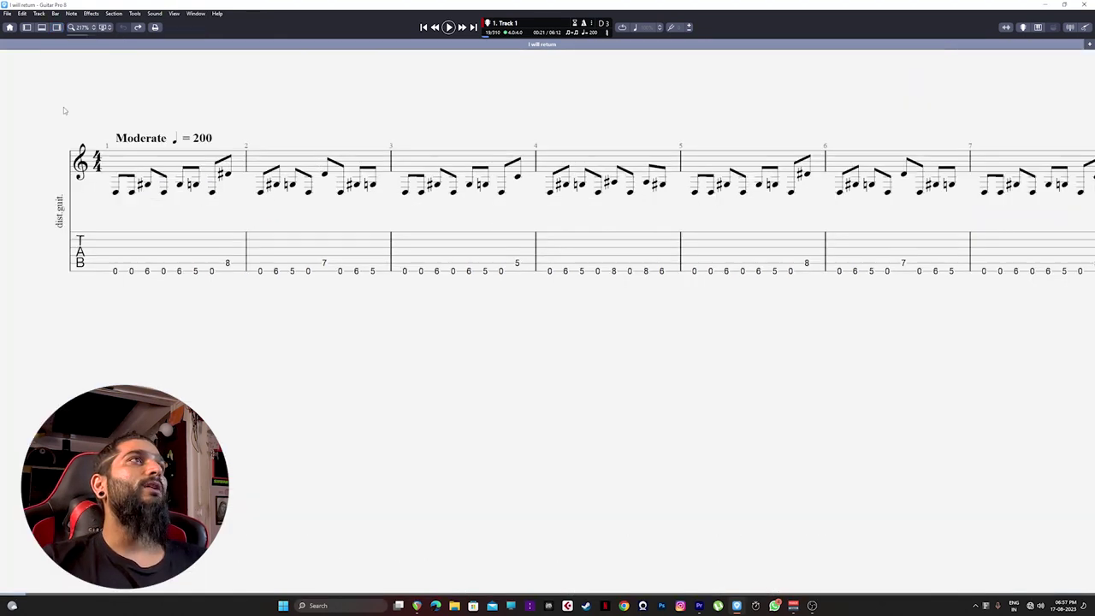
# View the Interface preferences and close them without changes.
pyautogui.click(10, 14)
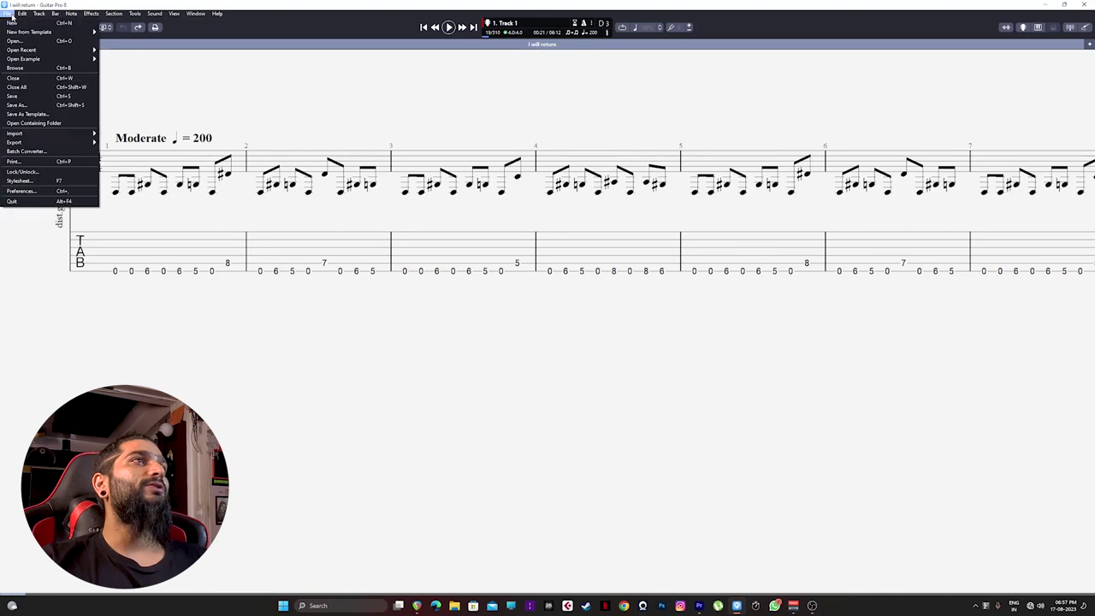
pyautogui.click(37, 193)
pyautogui.click(531, 179)
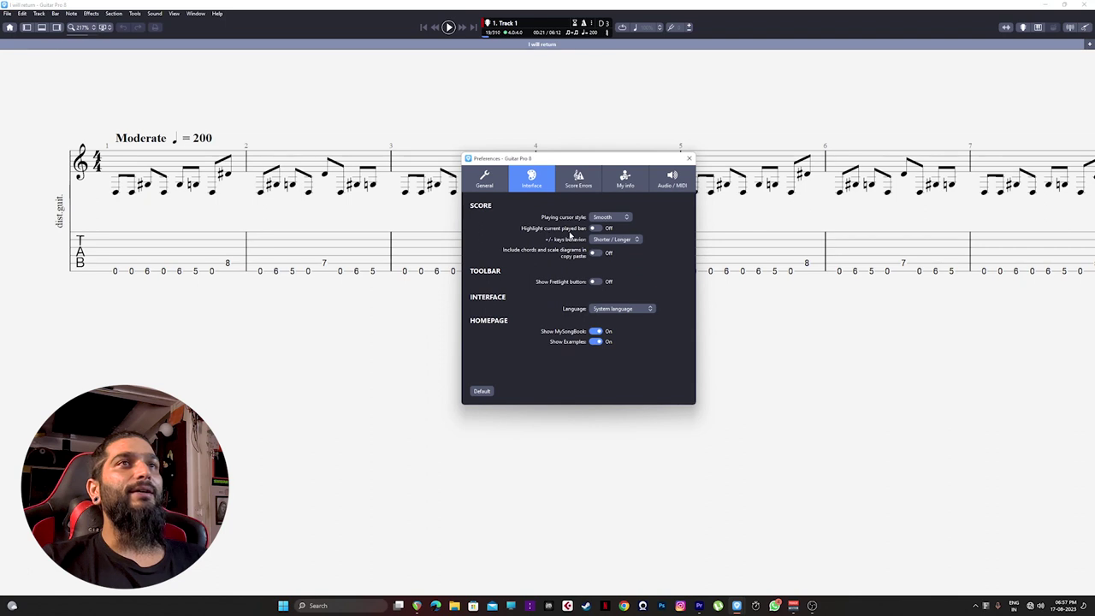
pyautogui.click(688, 158)
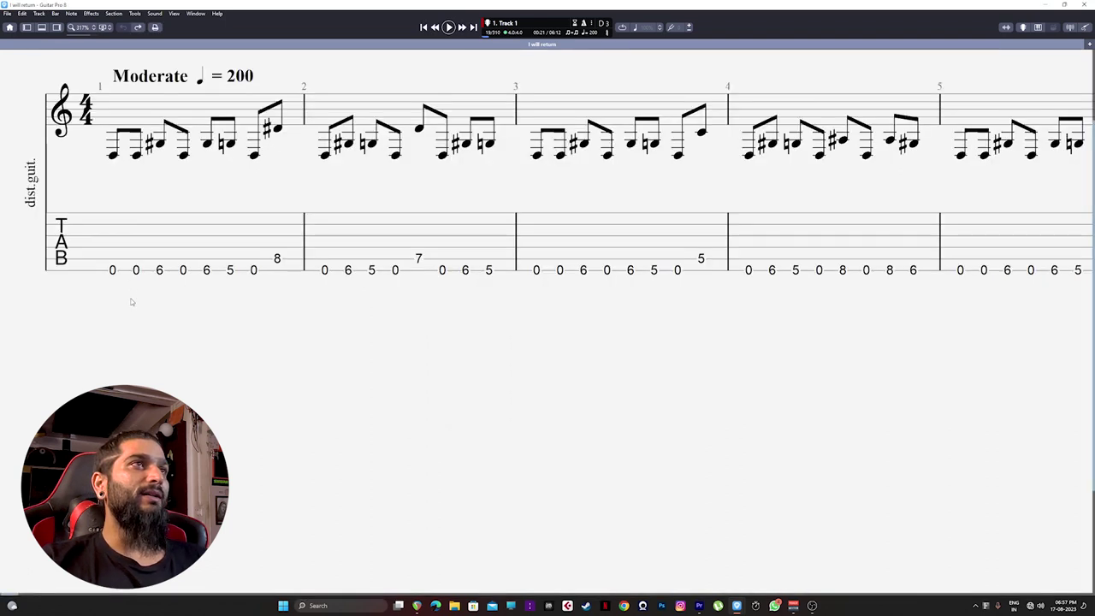
# Zoom the score and move the OBS window toward the bottom-left.
pyautogui.scroll(3, 131, 301)
pyautogui.scroll(3, 420, 347)
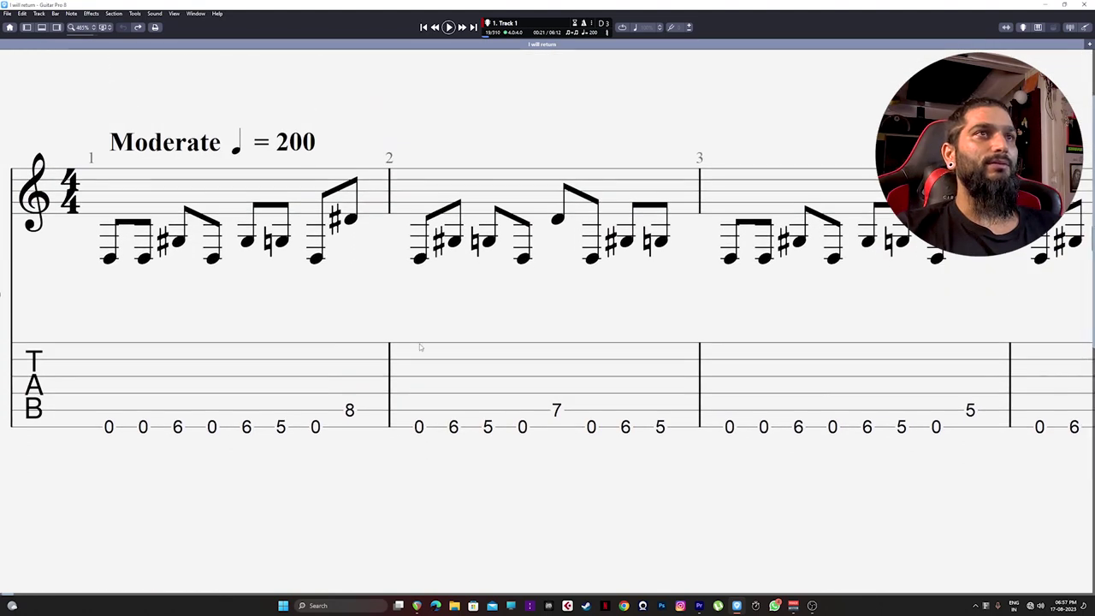
pyautogui.scroll(-3, 420, 347)
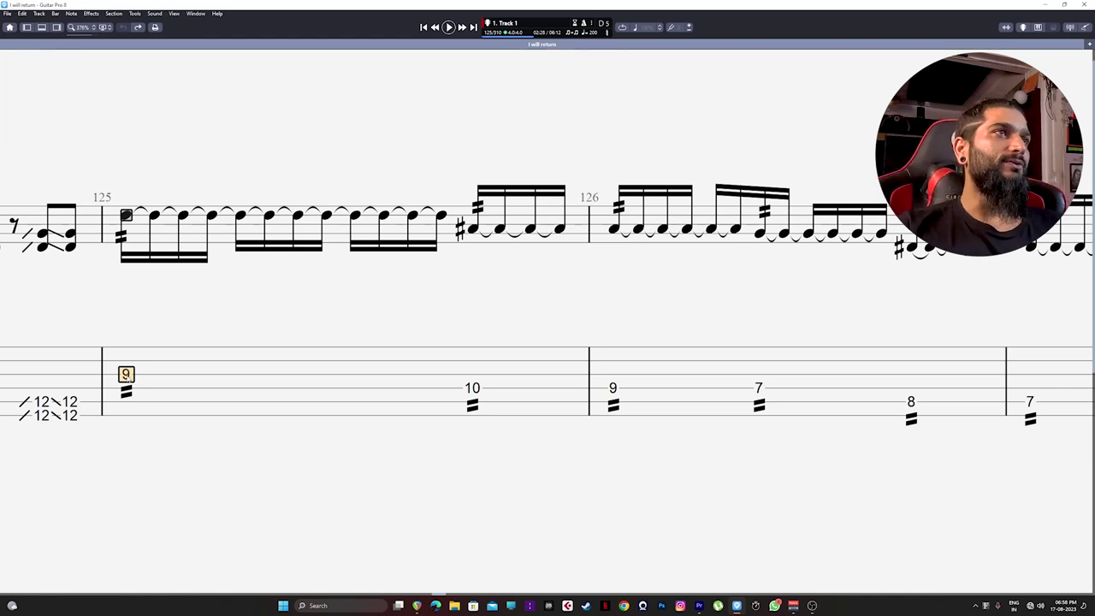
pyautogui.click(811, 604)
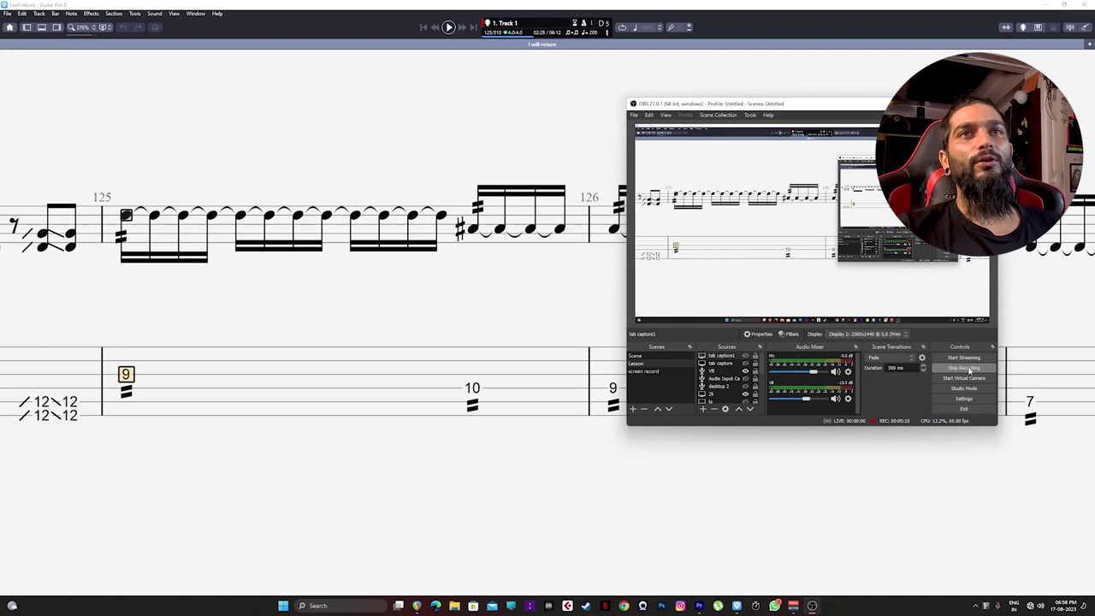
pyautogui.moveTo(703, 104); pyautogui.dragTo(83, 543)
# Play the solo from bar 125, then stop the OBS recording.
pyautogui.click(73, 506)
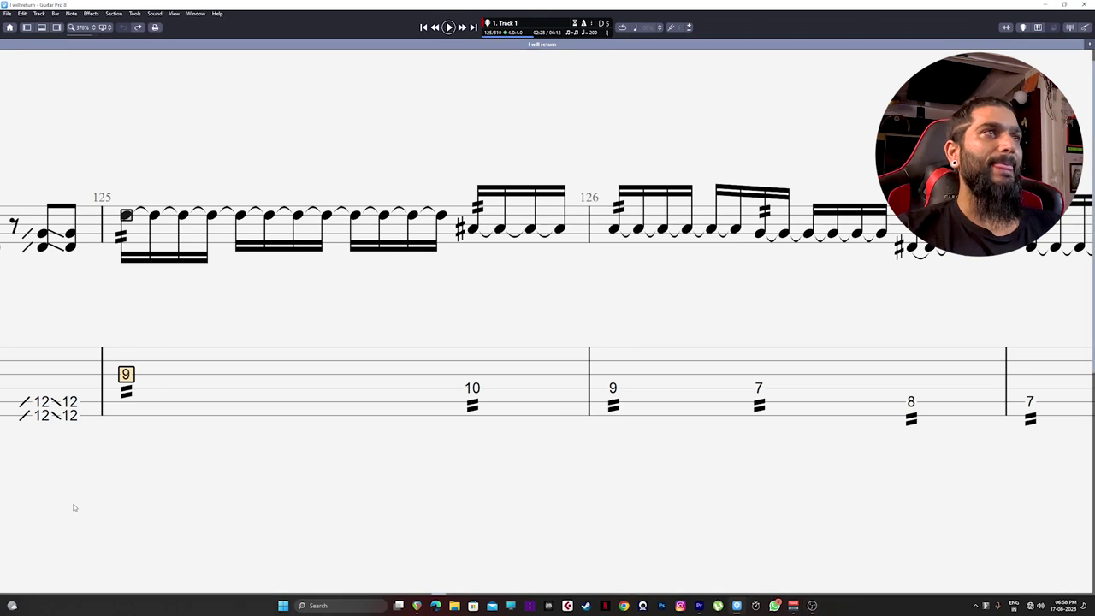
pyautogui.press('space')
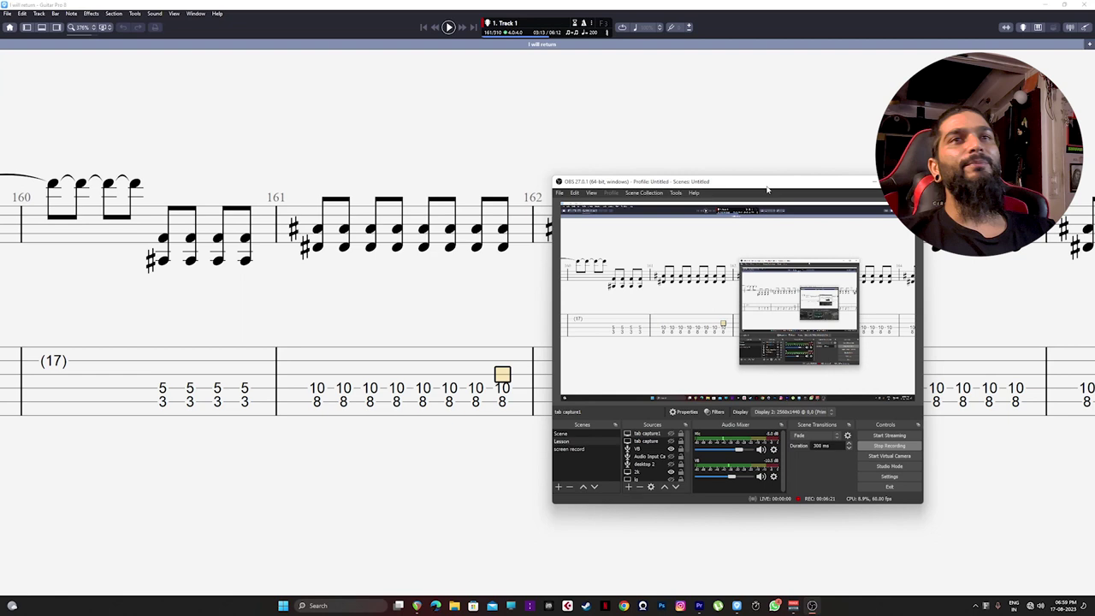
pyautogui.click(888, 449)
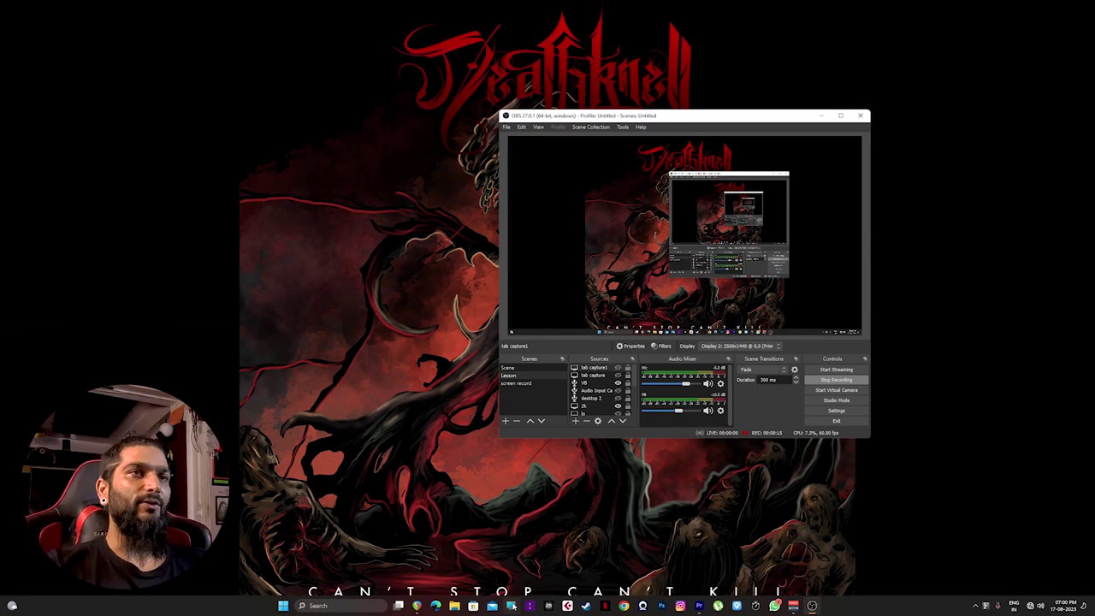
# Open the Videos folder in File Explorer and select recording 2023-08-17_18-53-23.
pyautogui.press('super+e')
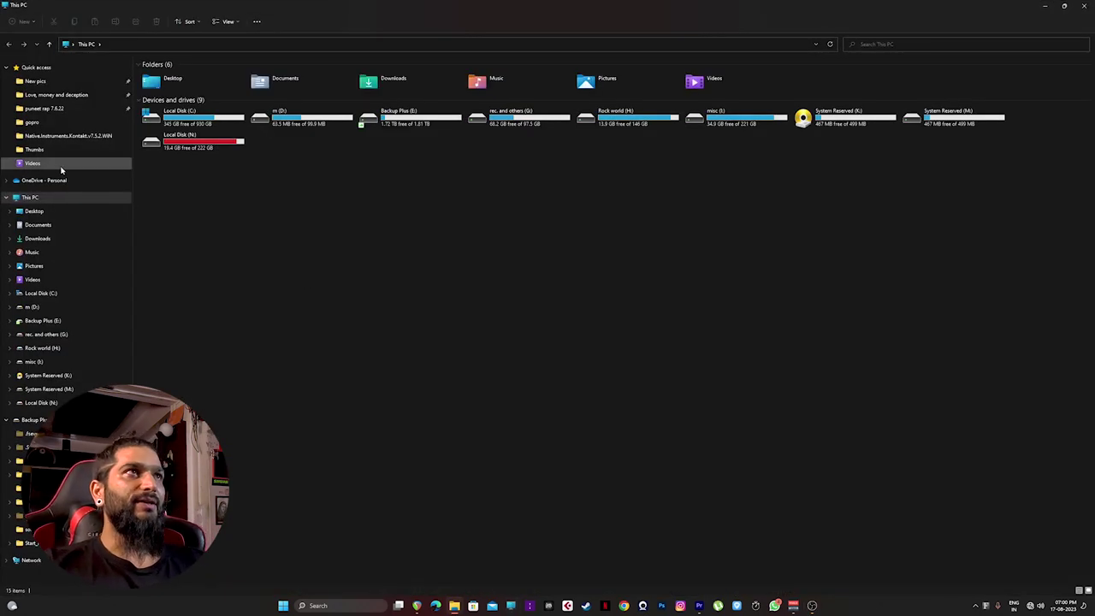
pyautogui.click(60, 169)
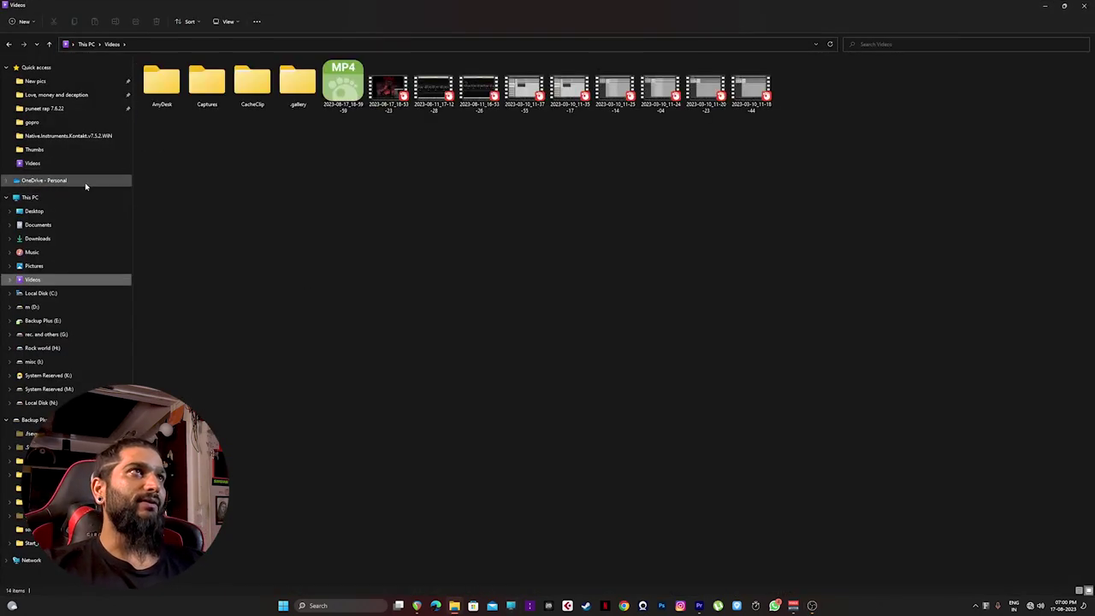
pyautogui.click(392, 228)
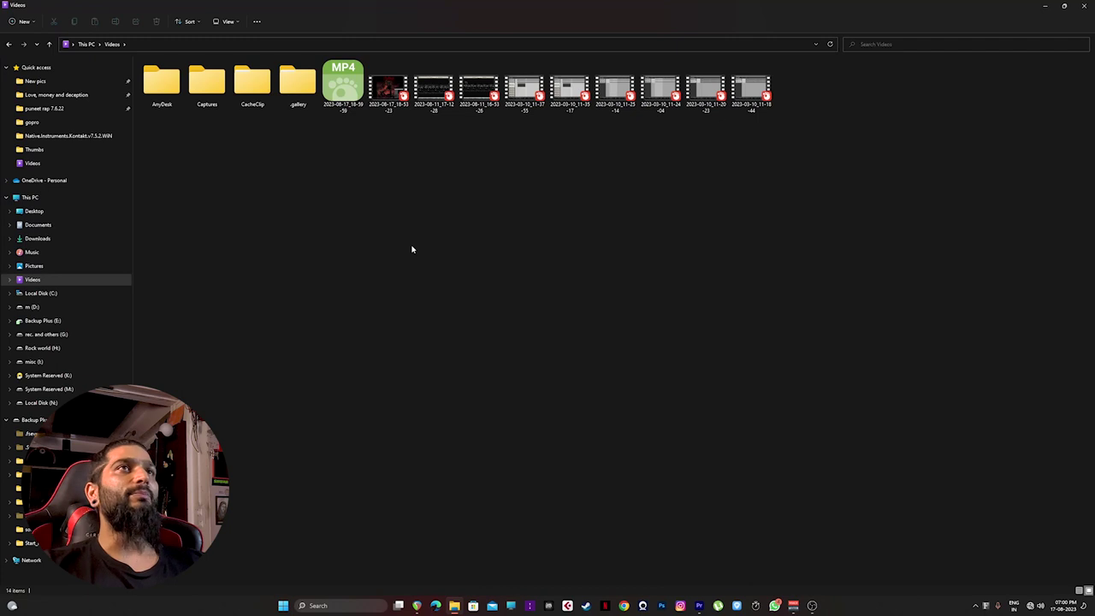
pyautogui.click(389, 94)
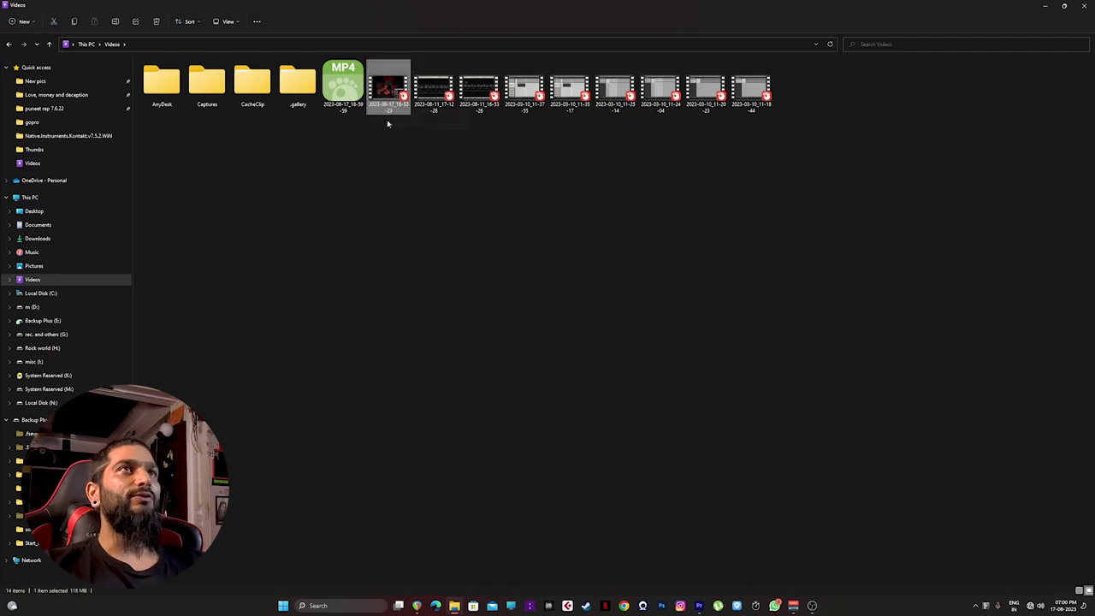
# Import recording 2023-08-17_18-53-23 via the Media Browser and create a new sequence from it.
pyautogui.click(699, 606)
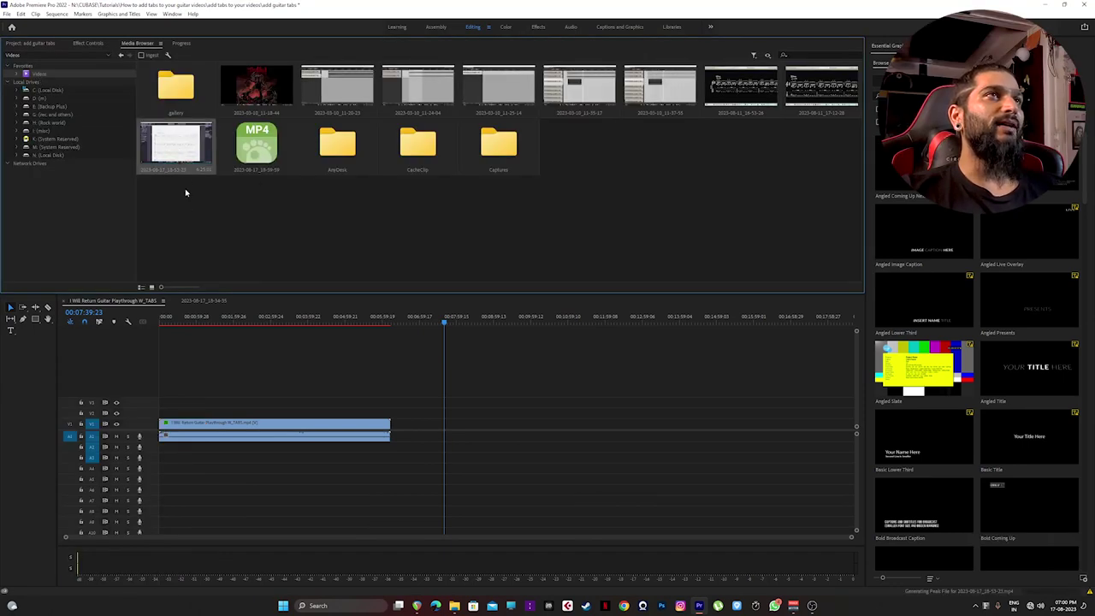
pyautogui.moveTo(191, 189); pyautogui.dragTo(171, 150)
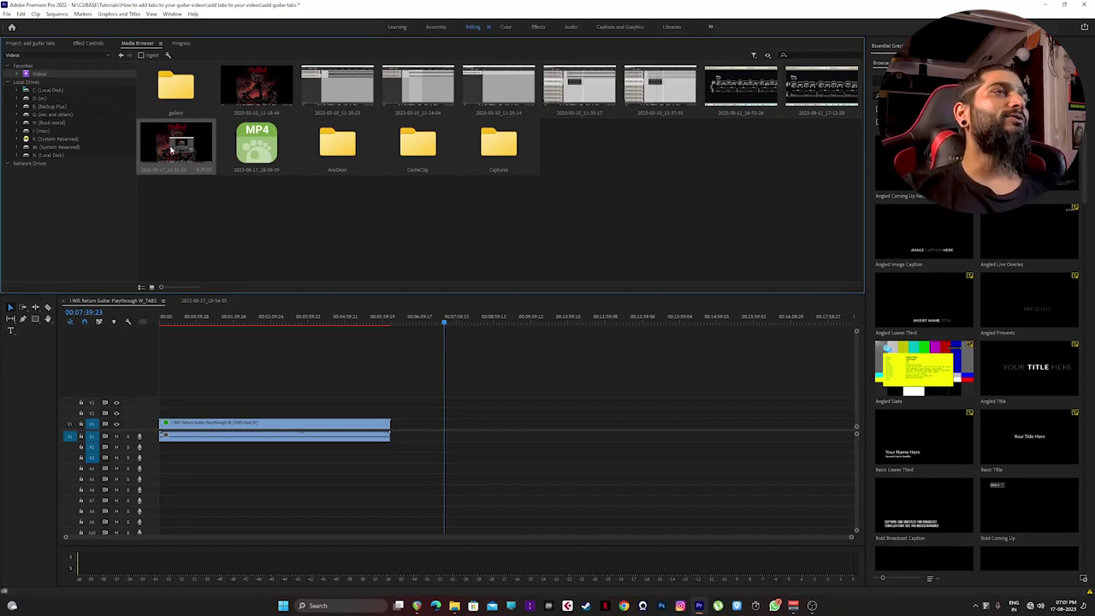
pyautogui.rightClick(170, 149)
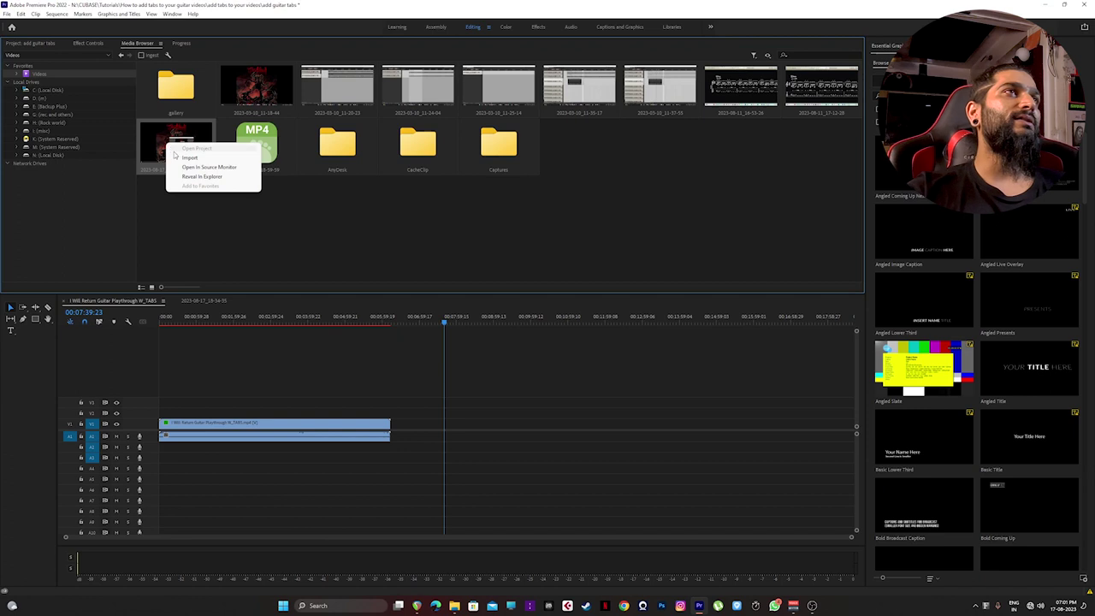
pyautogui.click(206, 159)
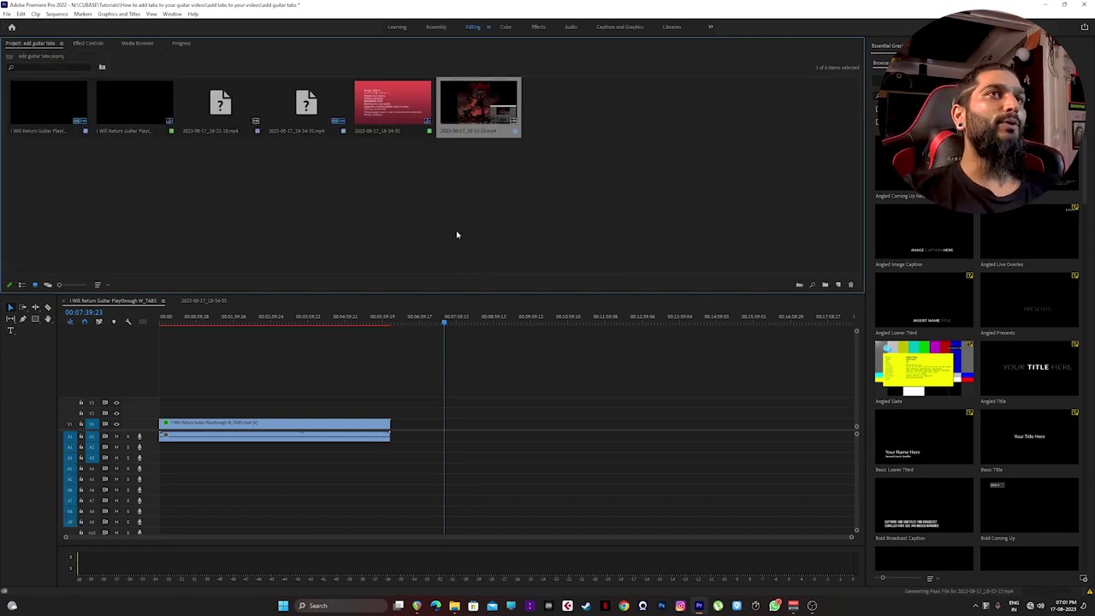
pyautogui.rightClick(461, 106)
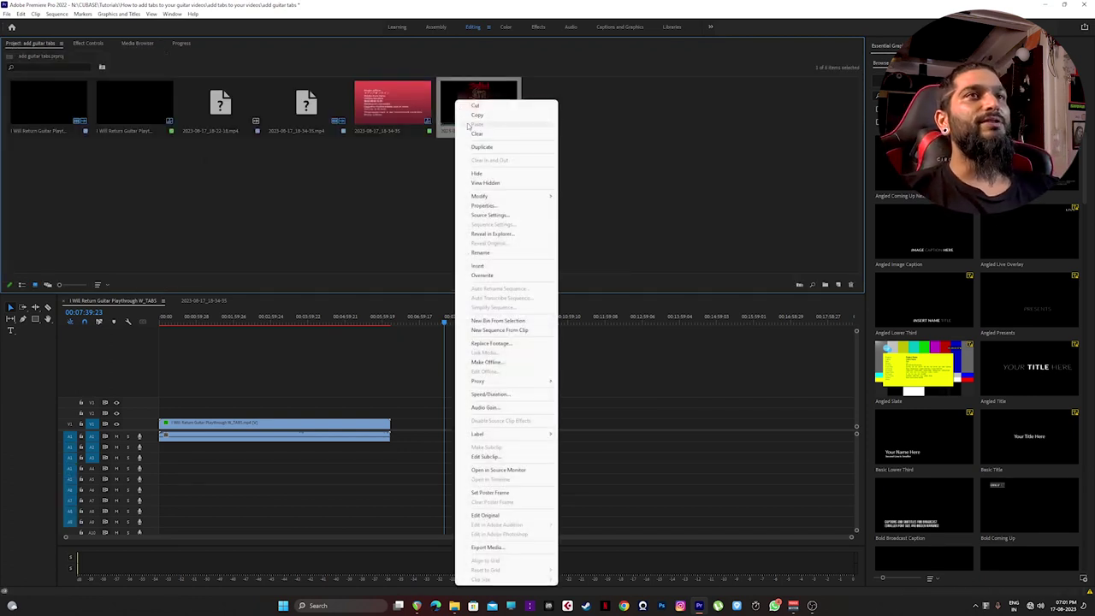
pyautogui.click(500, 330)
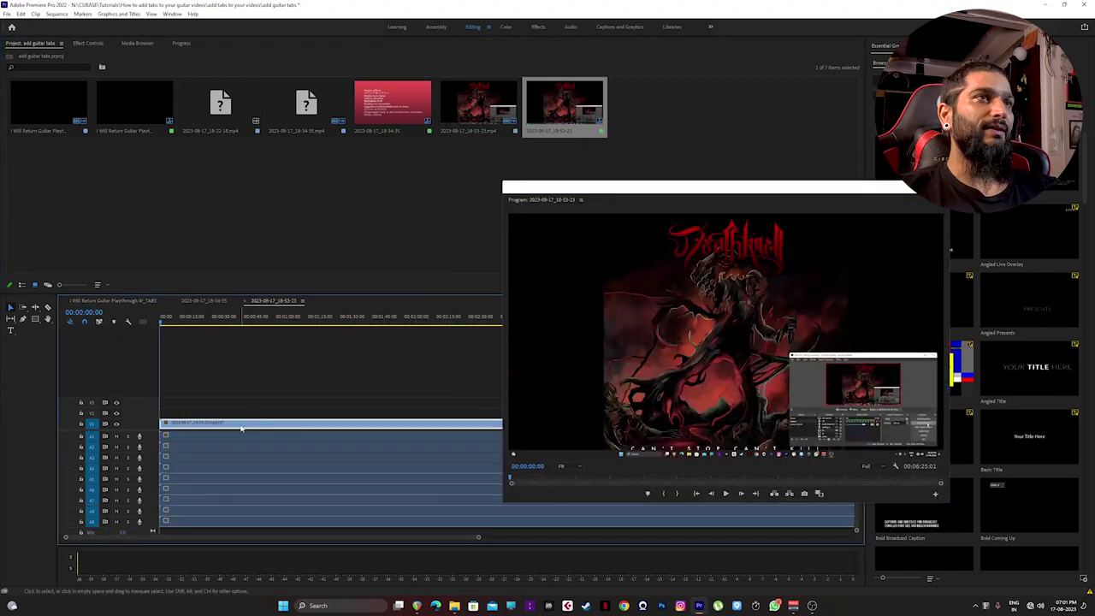
# Place the tab recording on V2 of the I Will Return sequence and scrub to check it.
pyautogui.moveTo(238, 425); pyautogui.dragTo(169, 422)
pyautogui.moveTo(206, 318); pyautogui.dragTo(251, 328)
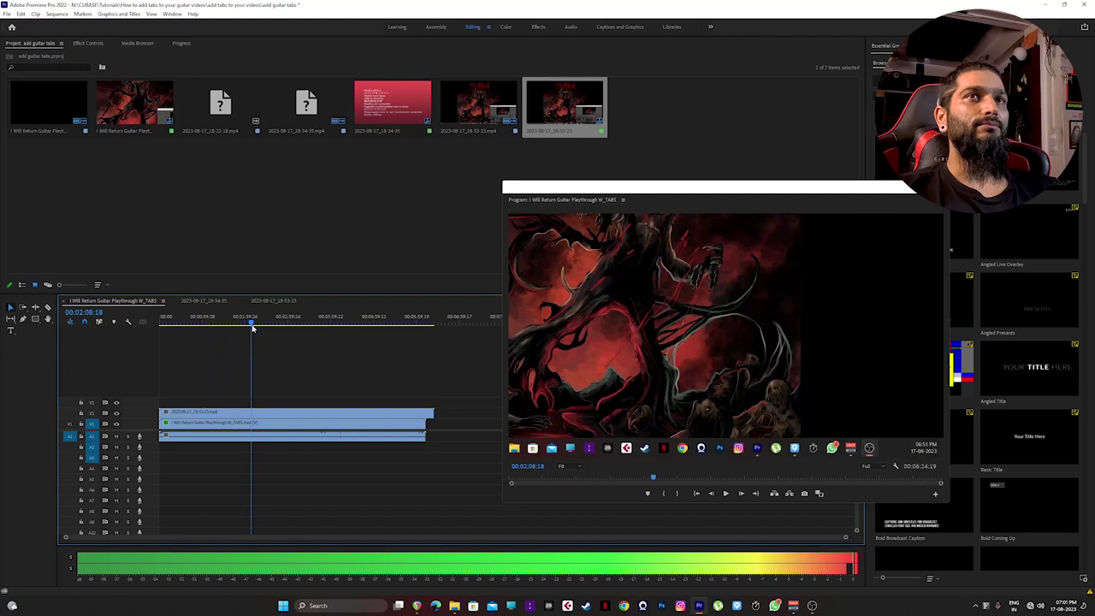
pyautogui.click(365, 318)
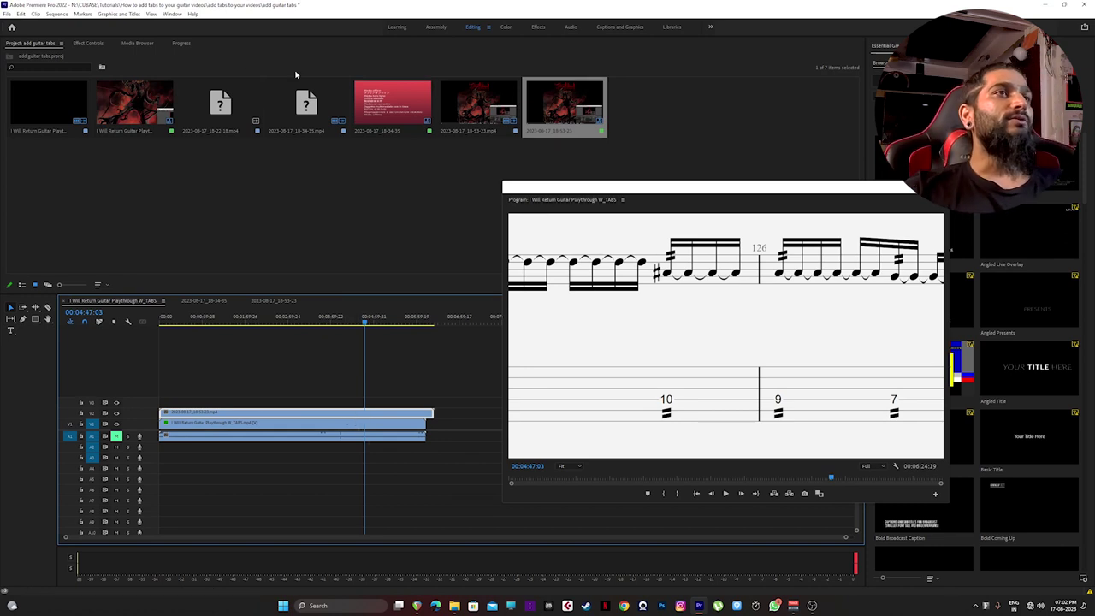
pyautogui.click(134, 43)
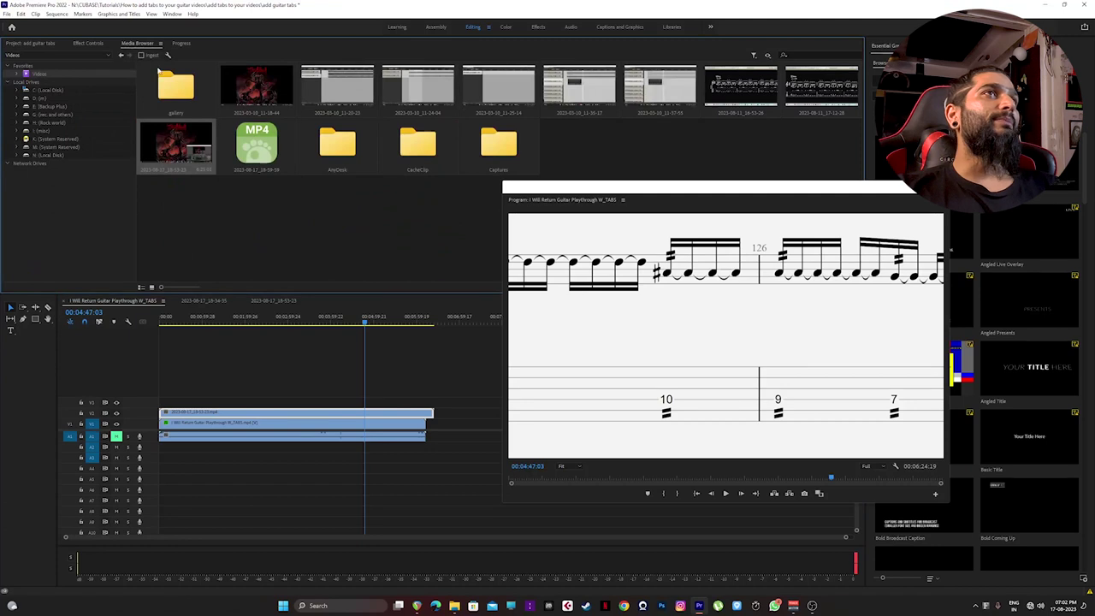
pyautogui.click(88, 43)
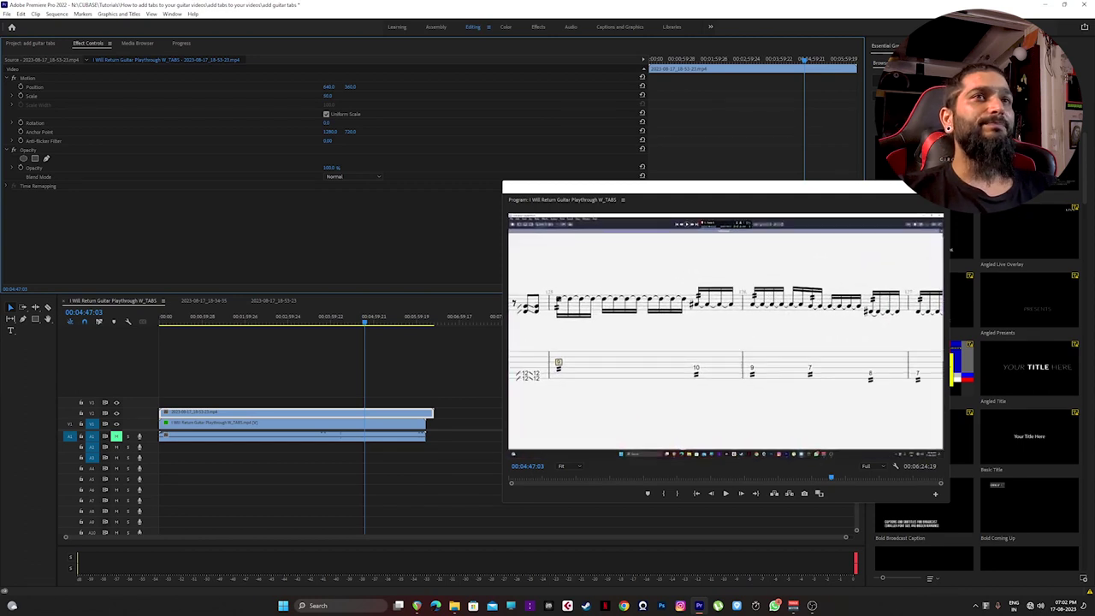
# Trim the V2 tab clip to 00:05:18:24–00:06:08:19, deleting the parts before and after.
pyautogui.click(387, 317)
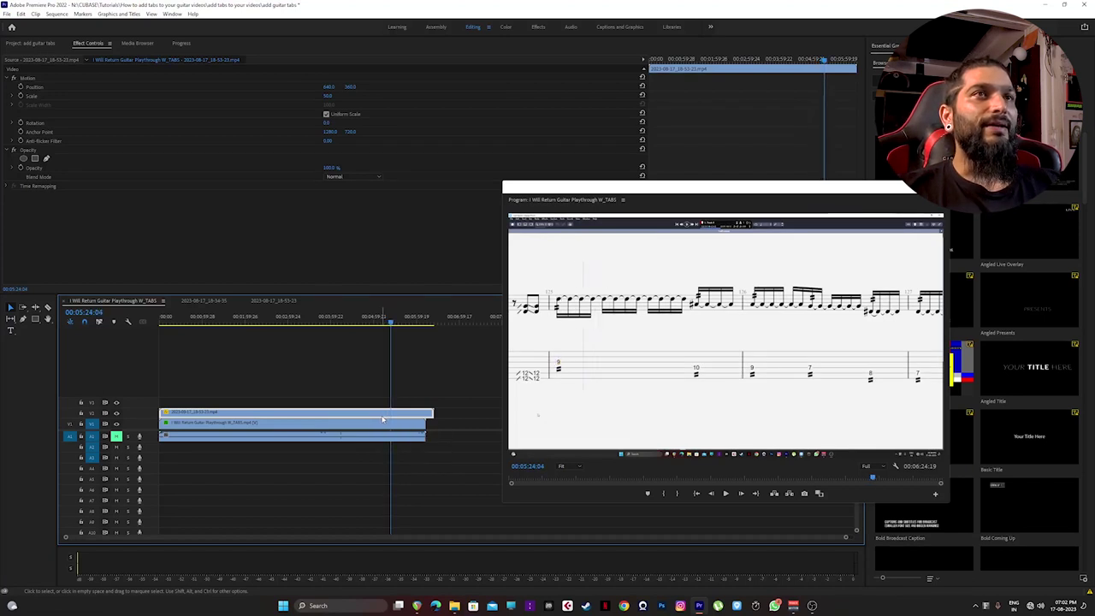
pyautogui.press('space')
pyautogui.hotkey('ctrl', 'k')
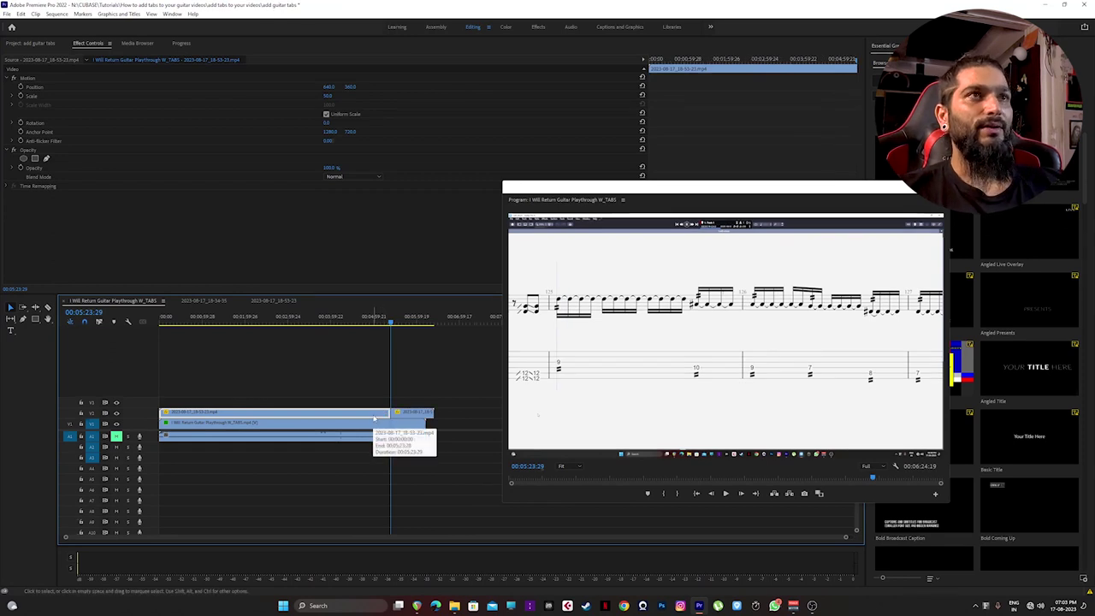
pyautogui.press('Delete')
pyautogui.moveTo(392, 318); pyautogui.dragTo(420, 318)
pyautogui.click(428, 417)
pyautogui.hotkey('ctrl', 'k')
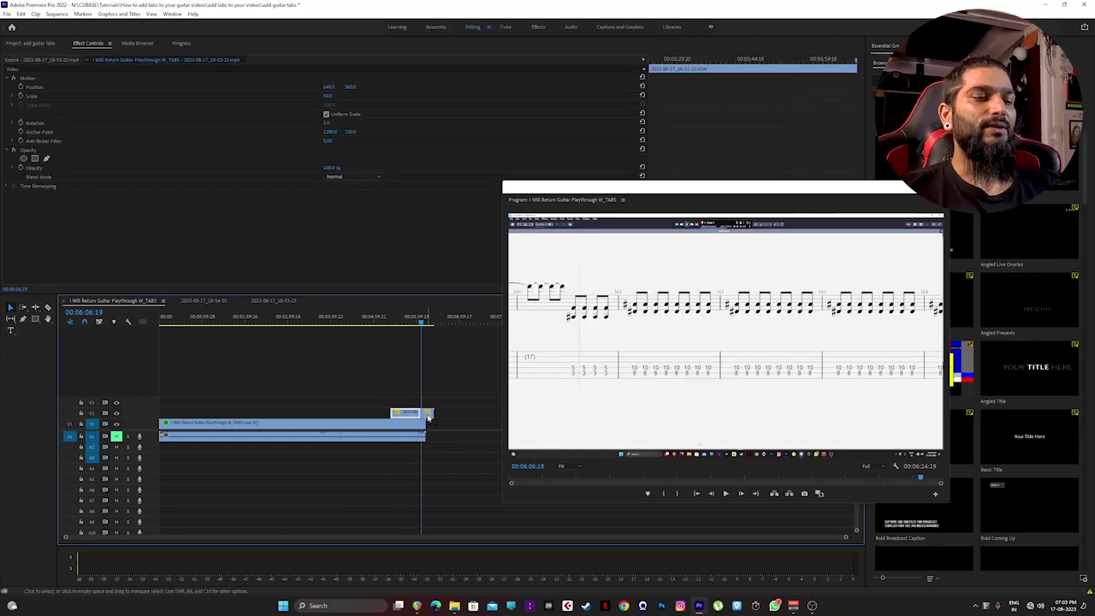
pyautogui.press('Delete')
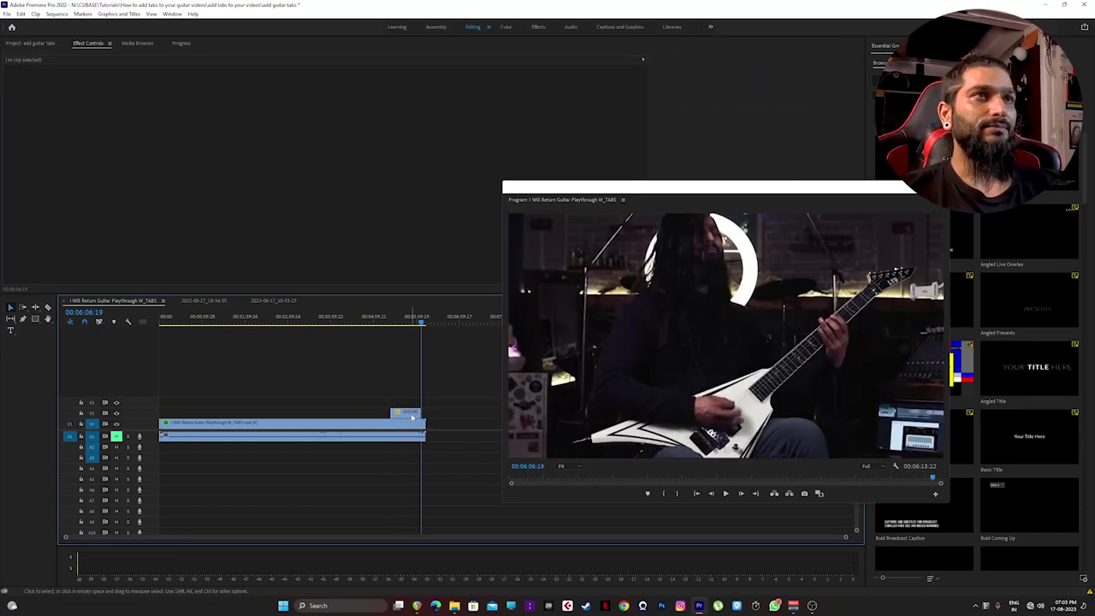
# Move the remaining tab clip earlier and preview from 00:03:18:03.
pyautogui.moveTo(408, 415); pyautogui.dragTo(364, 416)
pyautogui.click(309, 318)
pyautogui.click(315, 325)
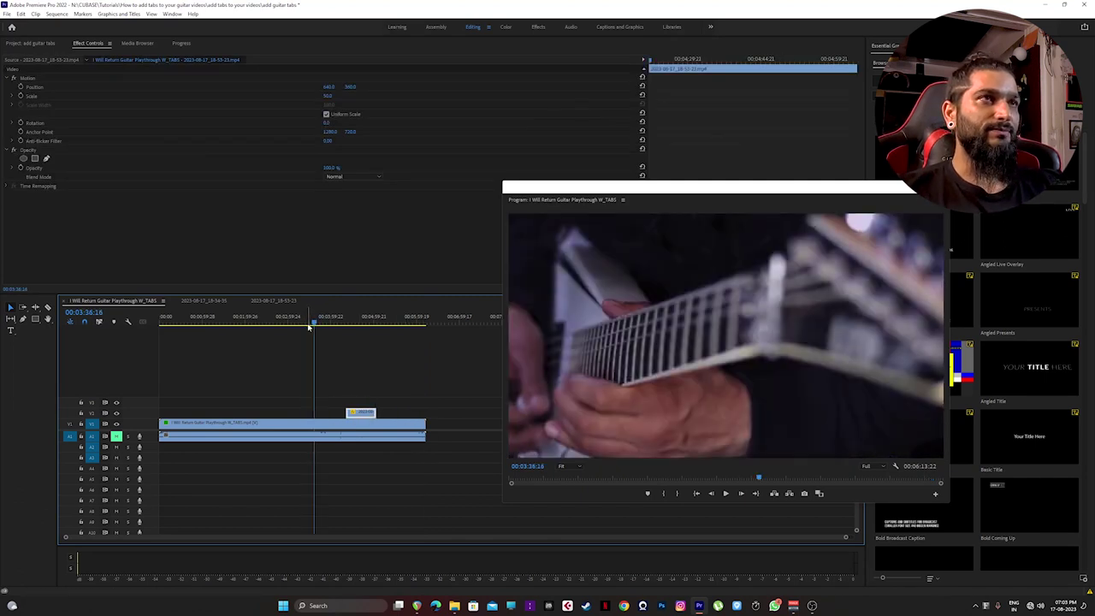
pyautogui.click(302, 324)
pyautogui.press('space')
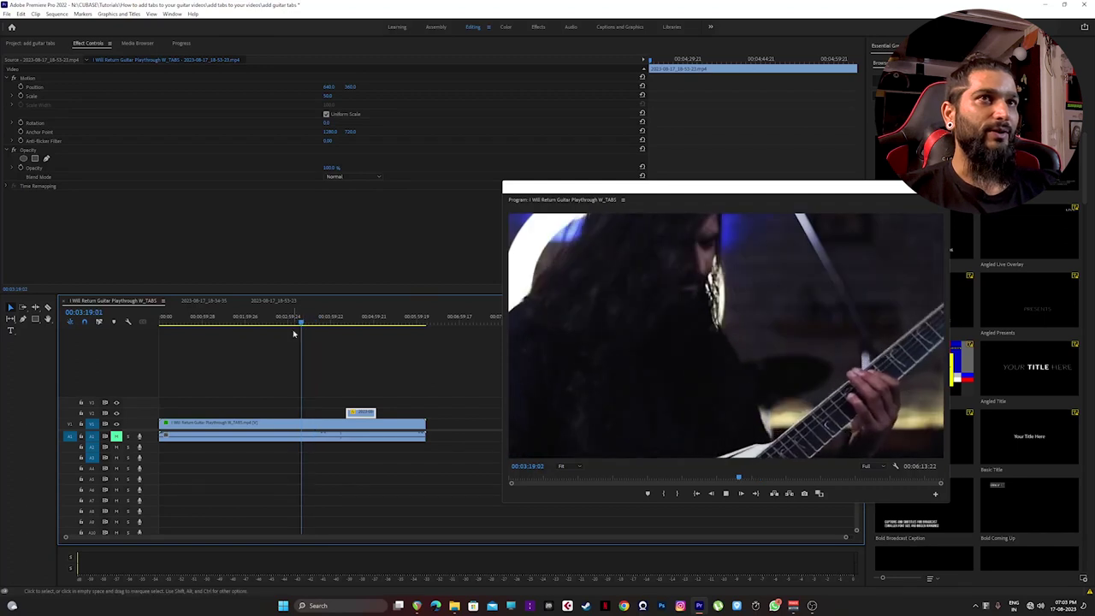
pyautogui.click(256, 326)
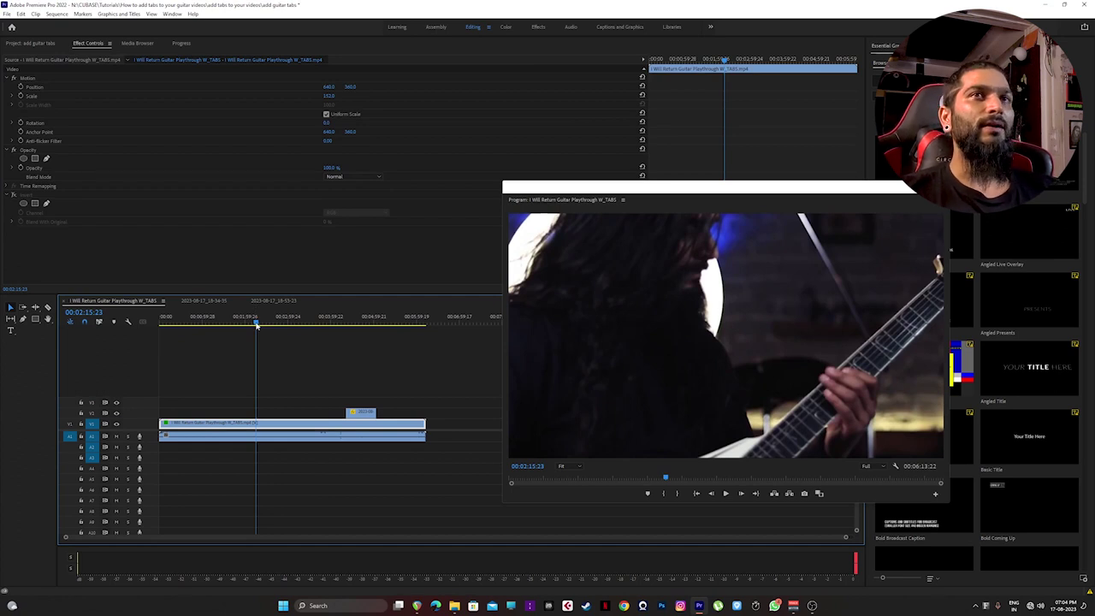
pyautogui.moveTo(256, 326); pyautogui.dragTo(256, 326)
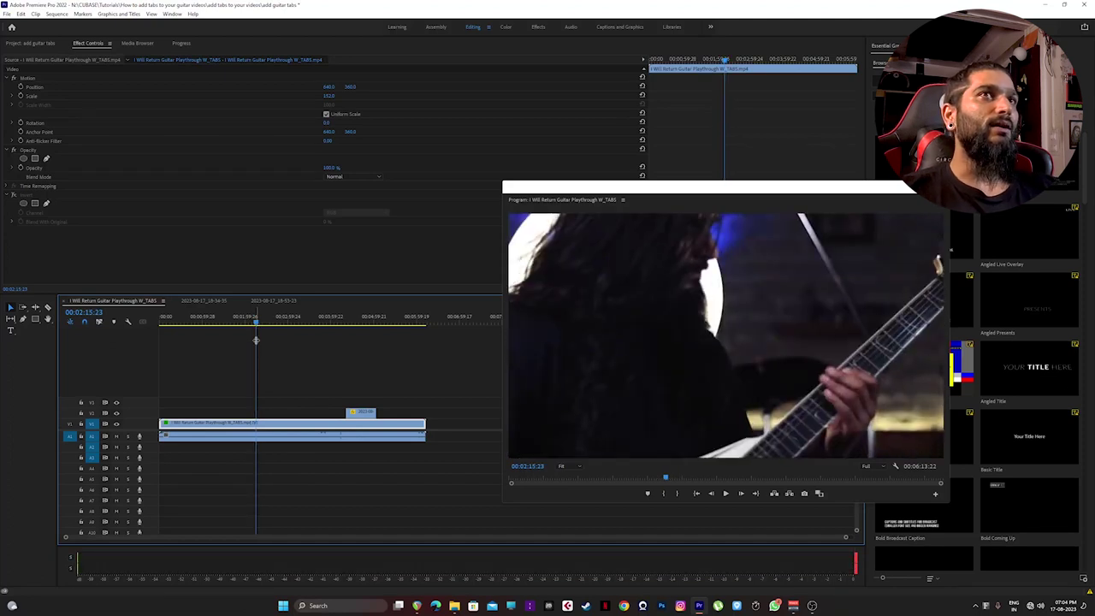
pyautogui.press('space')
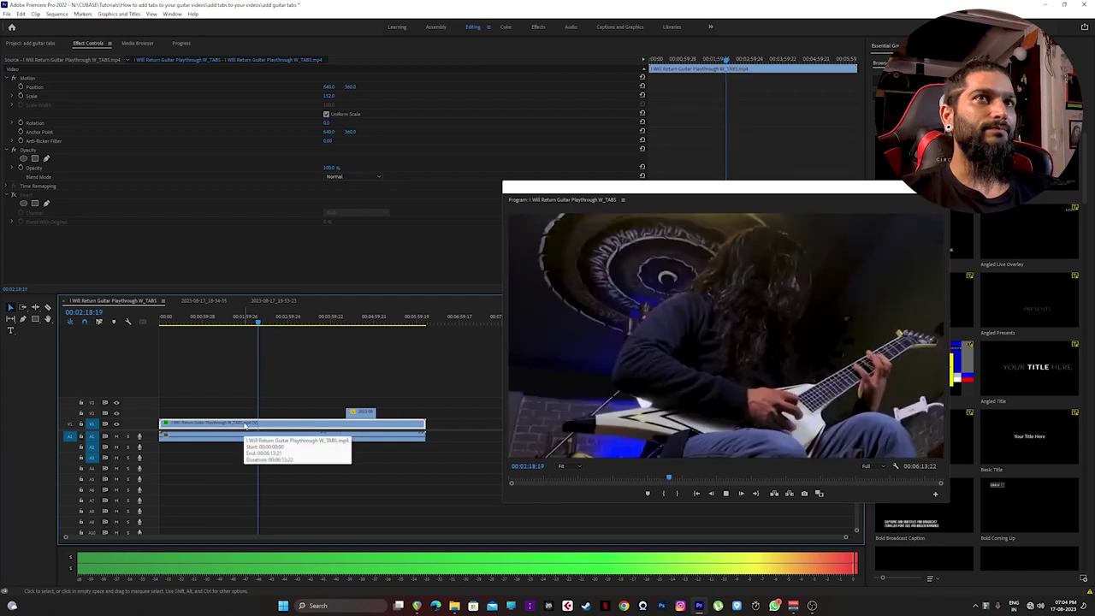
pyautogui.click(261, 323)
pyautogui.moveTo(261, 323); pyautogui.dragTo(266, 323)
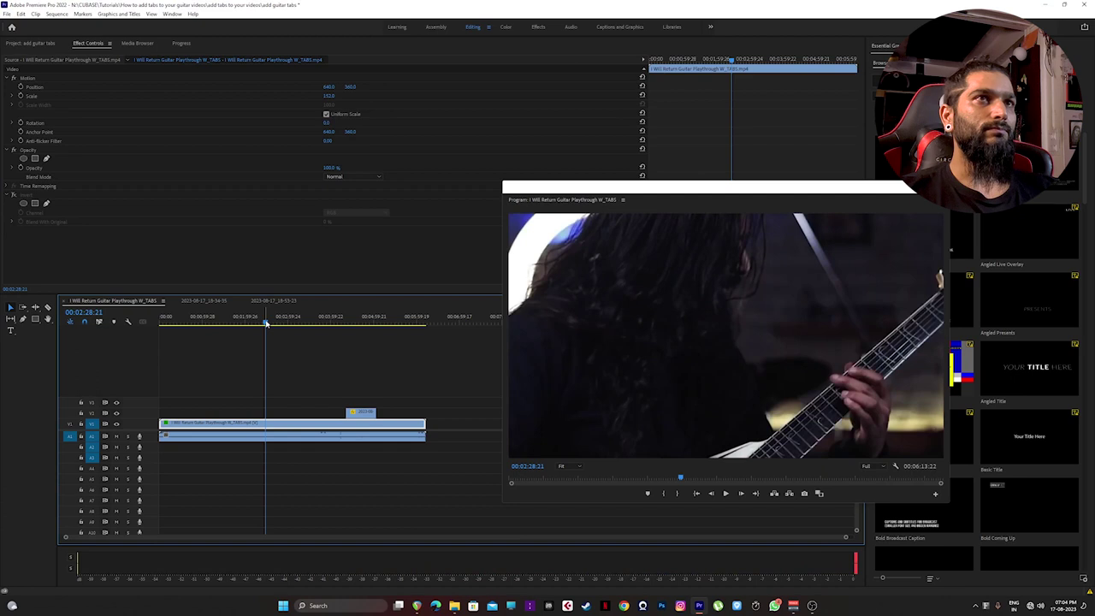
# Snap the short tab clip to the playhead at 00:02:28:21 and preview the overlay.
pyautogui.click(275, 460)
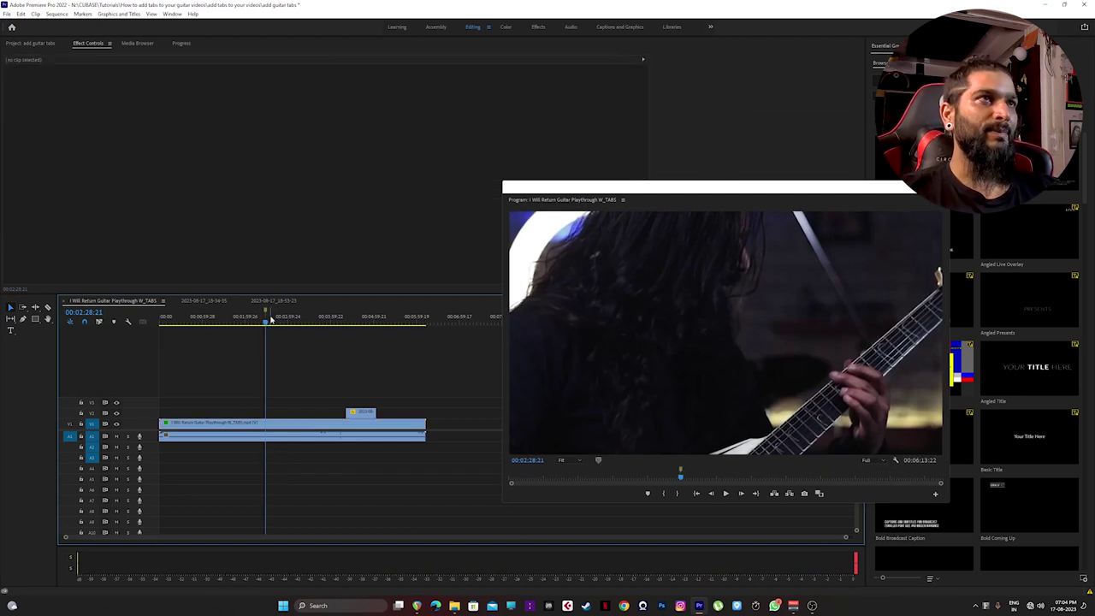
pyautogui.click(362, 417)
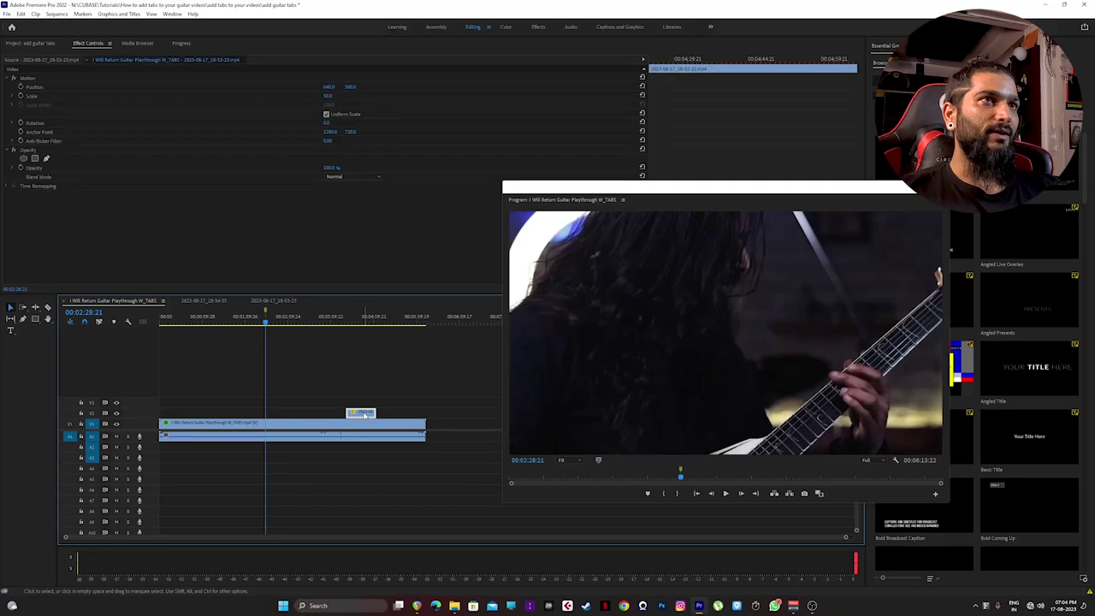
pyautogui.moveTo(364, 416); pyautogui.dragTo(287, 414)
pyautogui.press('=')
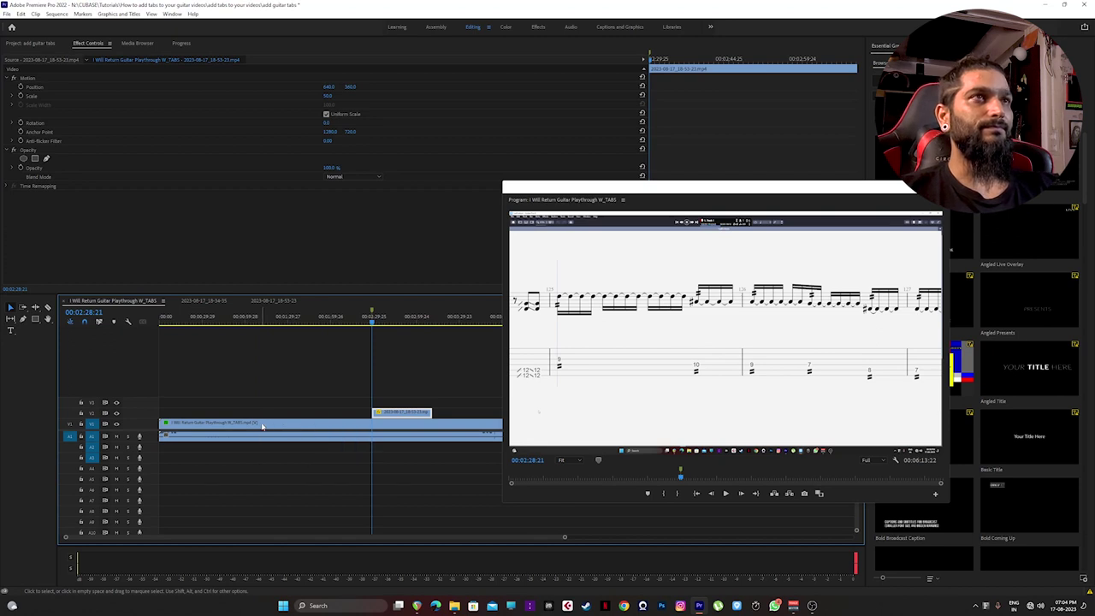
pyautogui.press('space')
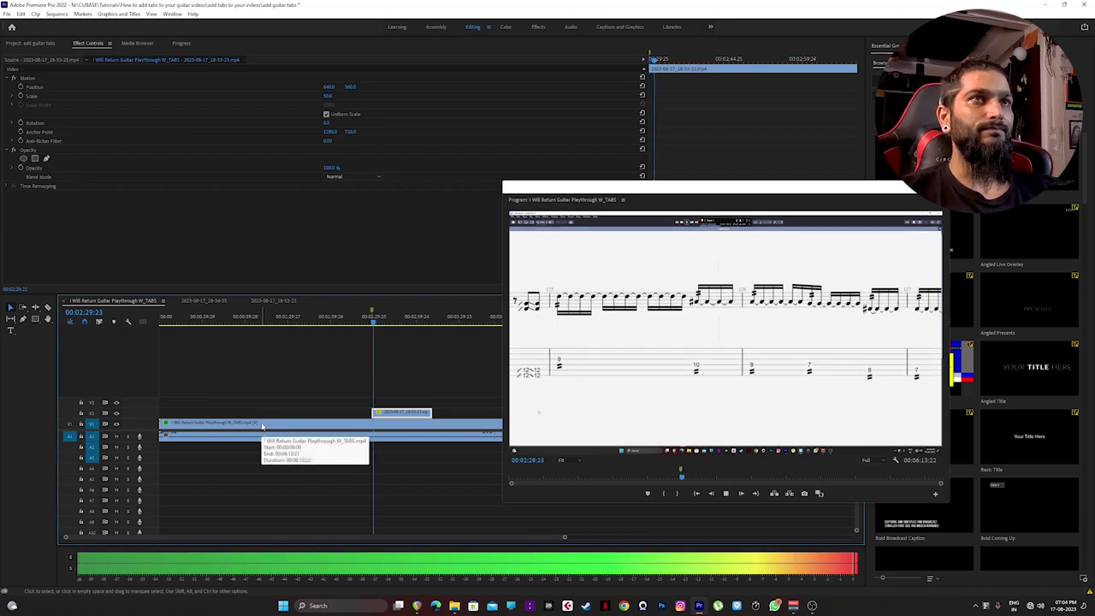
pyautogui.press('space')
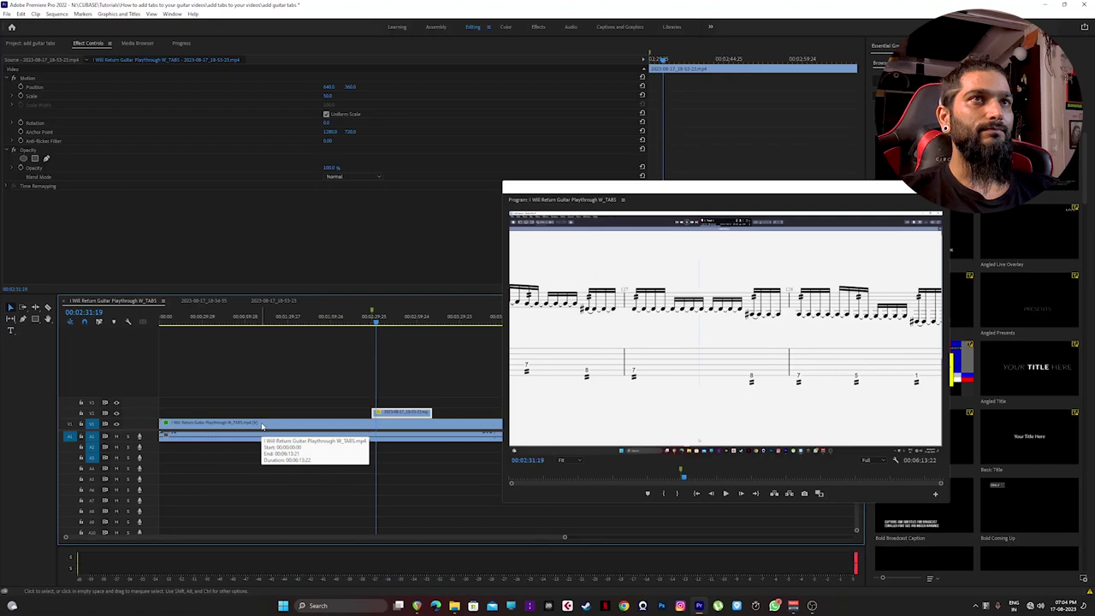
pyautogui.press('=')
pyautogui.press('-')
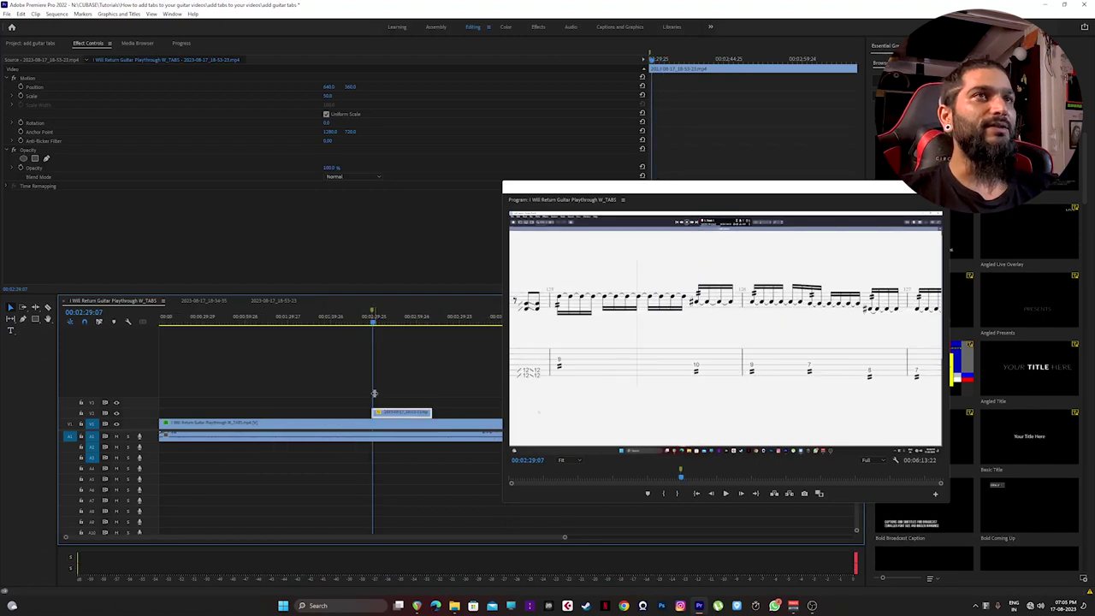
pyautogui.click(394, 323)
pyautogui.press('=')
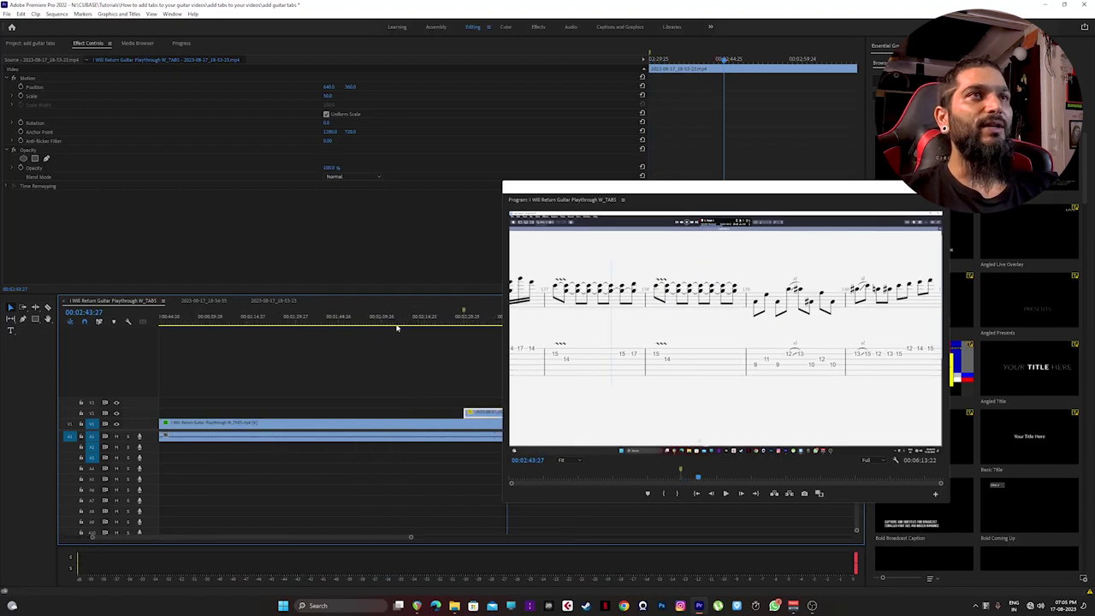
pyautogui.press('space')
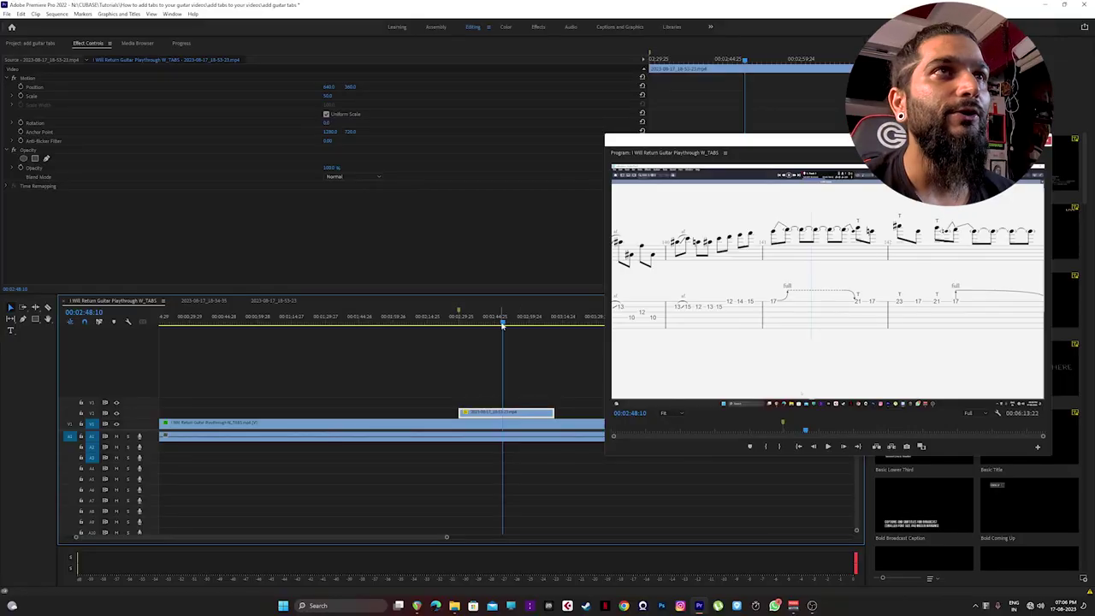
# Split the tab clip at 00:02:45:25 and set its Speed/Duration to 50%.
pyautogui.moveTo(502, 324); pyautogui.dragTo(497, 322)
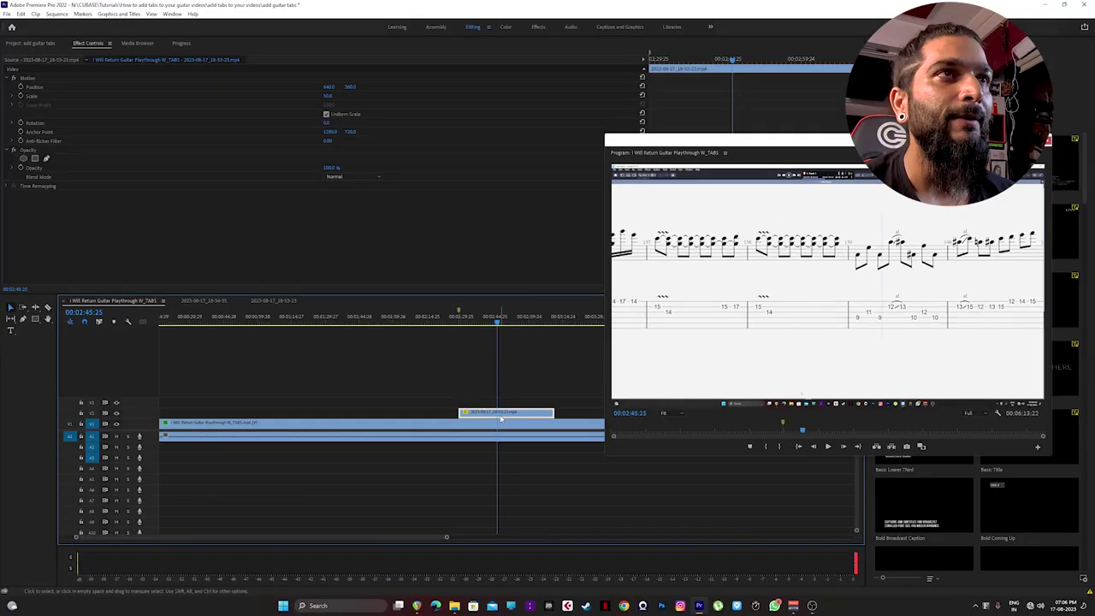
pyautogui.hotkey('ctrl', 'k')
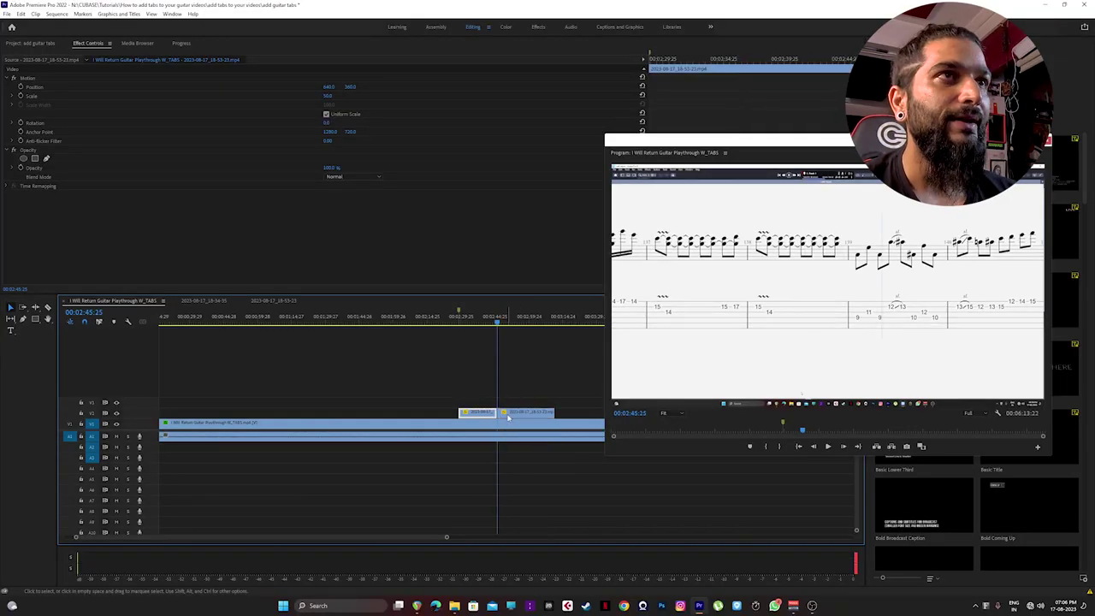
pyautogui.rightClick(515, 416)
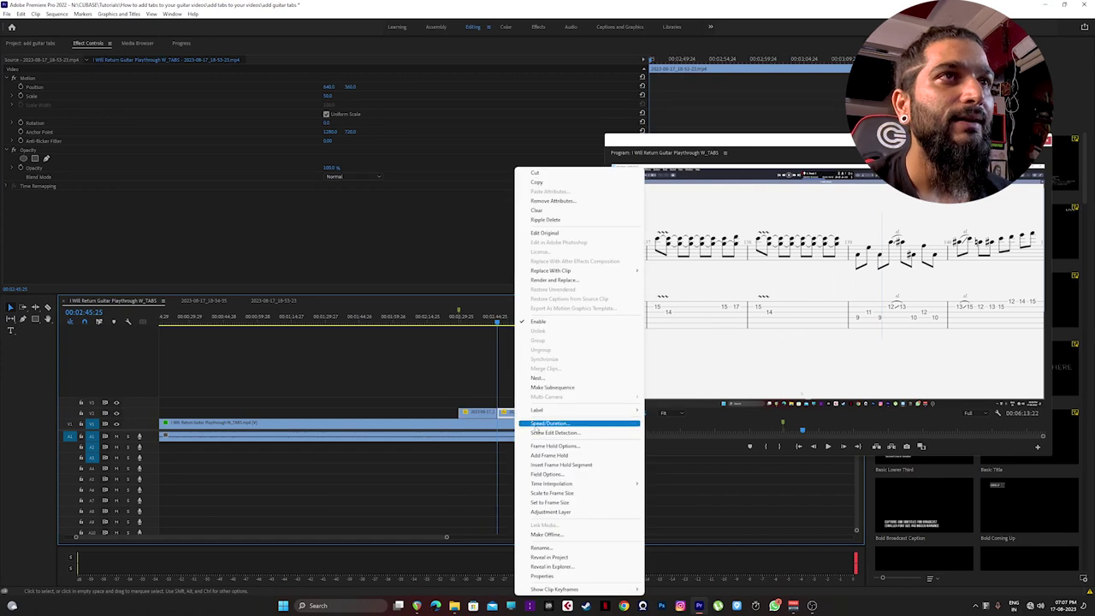
pyautogui.click(536, 424)
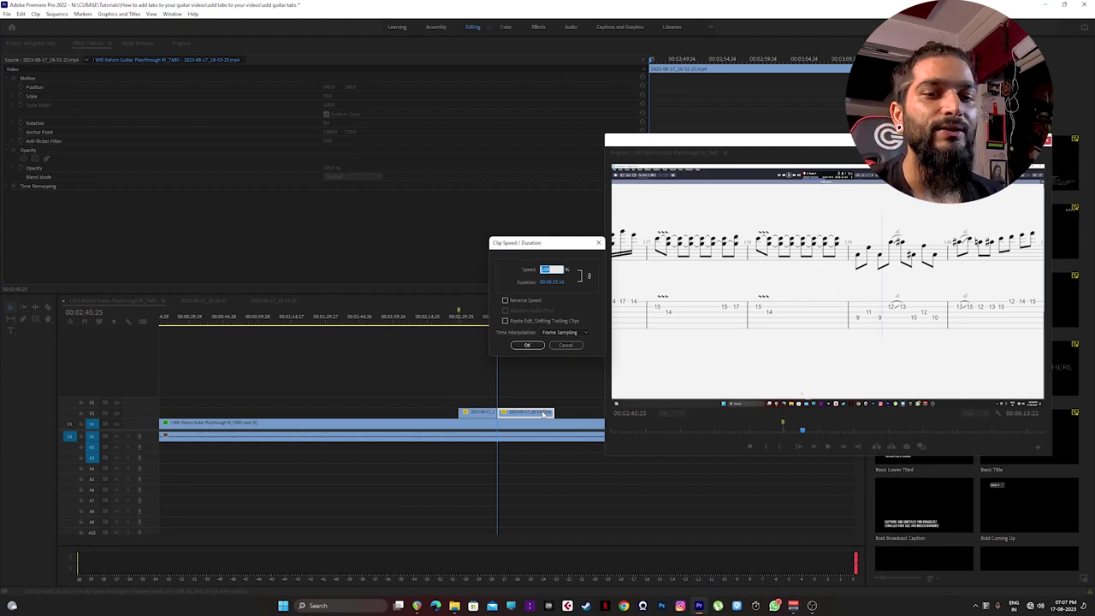
pyautogui.write('50')
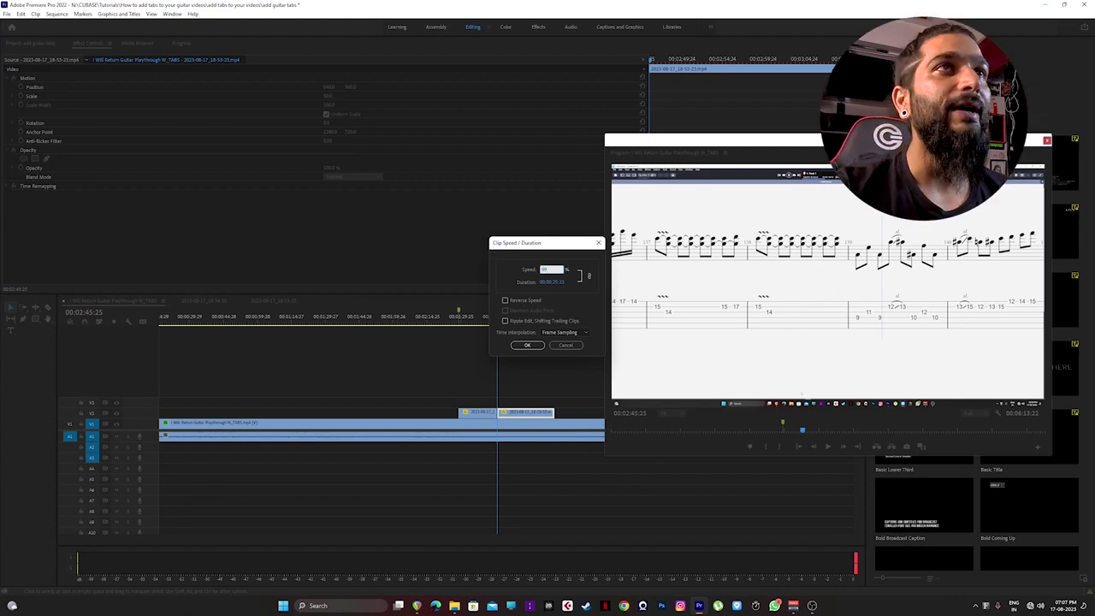
pyautogui.press('Tab')
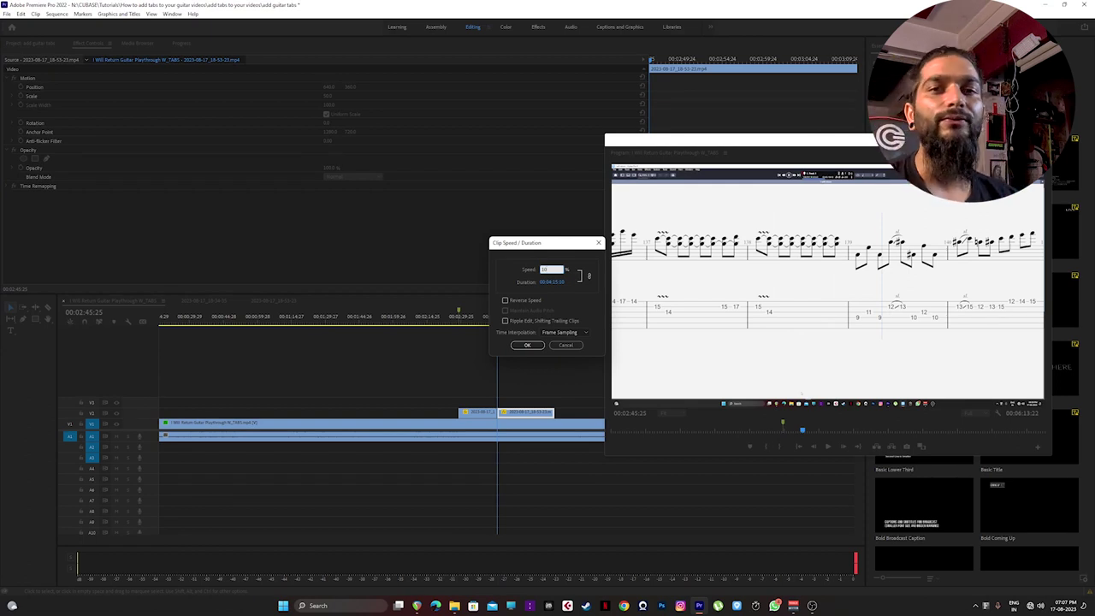
pyautogui.press('Return')
pyautogui.click(492, 327)
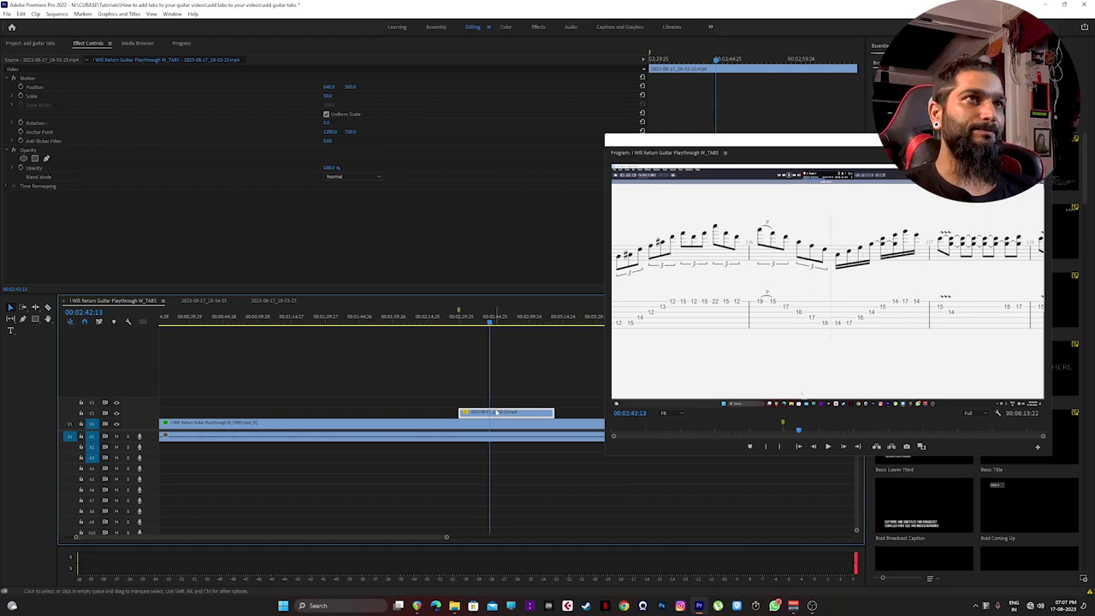
# Show the Effects panel, find Crop, and apply it to the V2 tab clip.
pyautogui.click(171, 14)
pyautogui.click(184, 142)
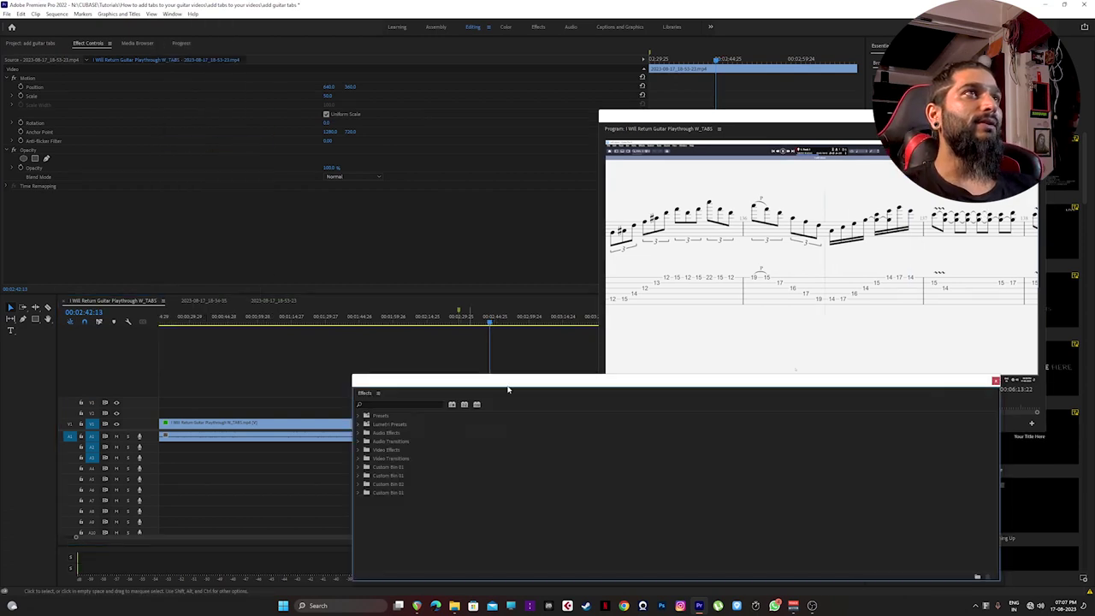
pyautogui.moveTo(505, 376); pyautogui.dragTo(668, 182)
pyautogui.click(561, 206)
pyautogui.write('crop')
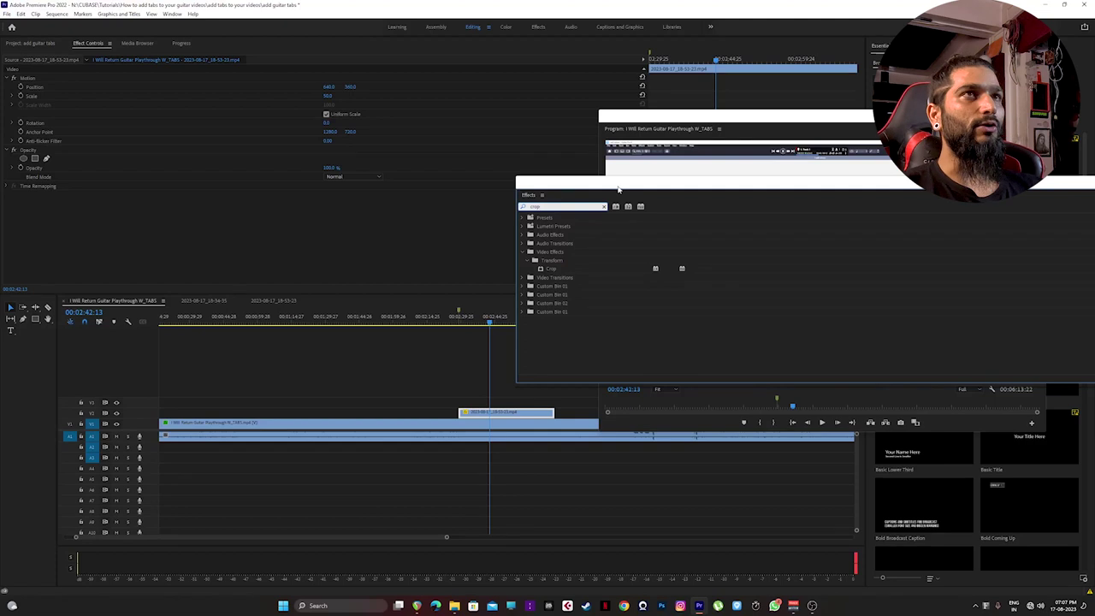
pyautogui.moveTo(560, 272); pyautogui.dragTo(482, 415)
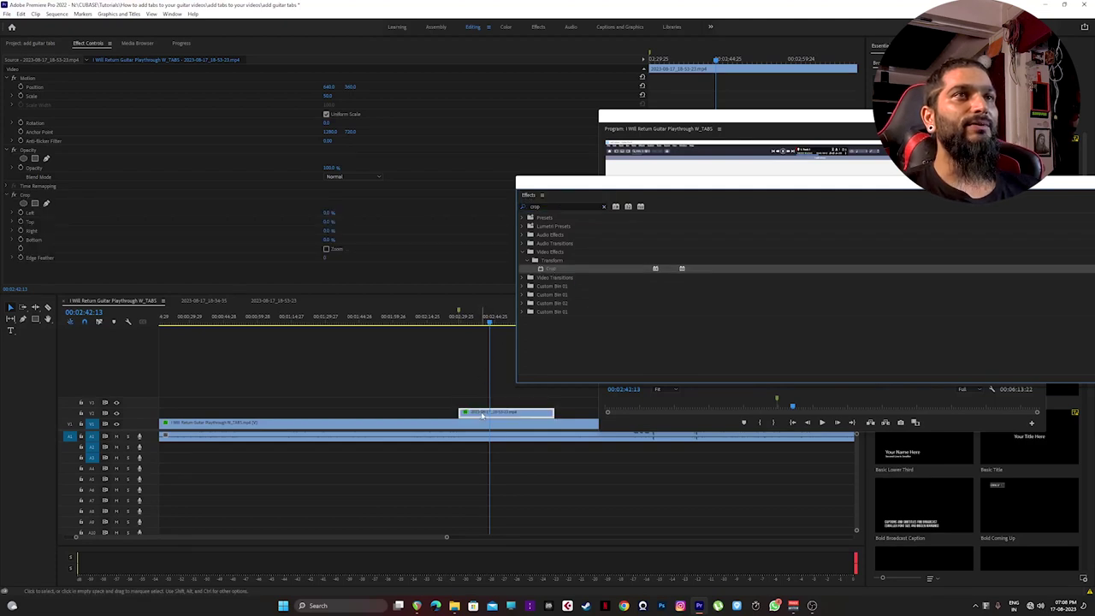
# Apply the Channel > Invert video effect to the tab clip for white notation on black.
pyautogui.moveTo(644, 187); pyautogui.dragTo(678, 305)
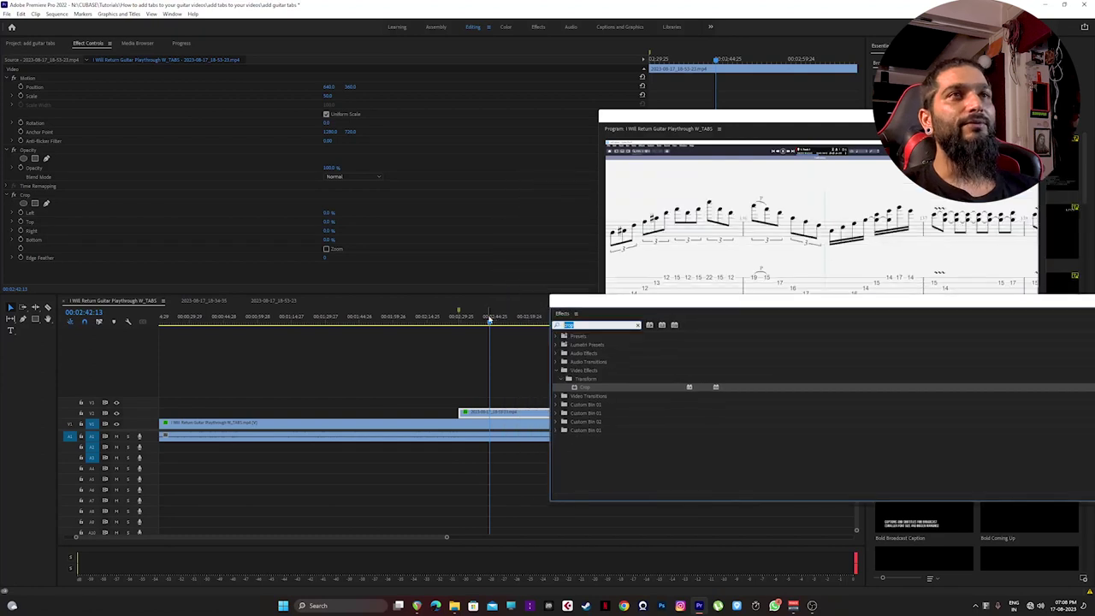
pyautogui.write('invert')
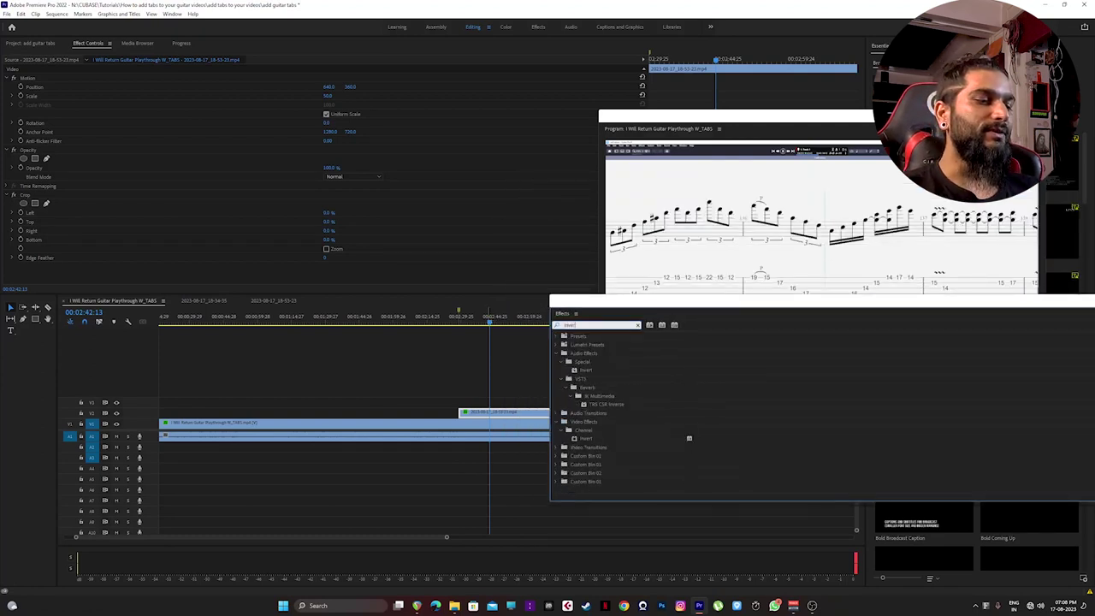
pyautogui.click(590, 406)
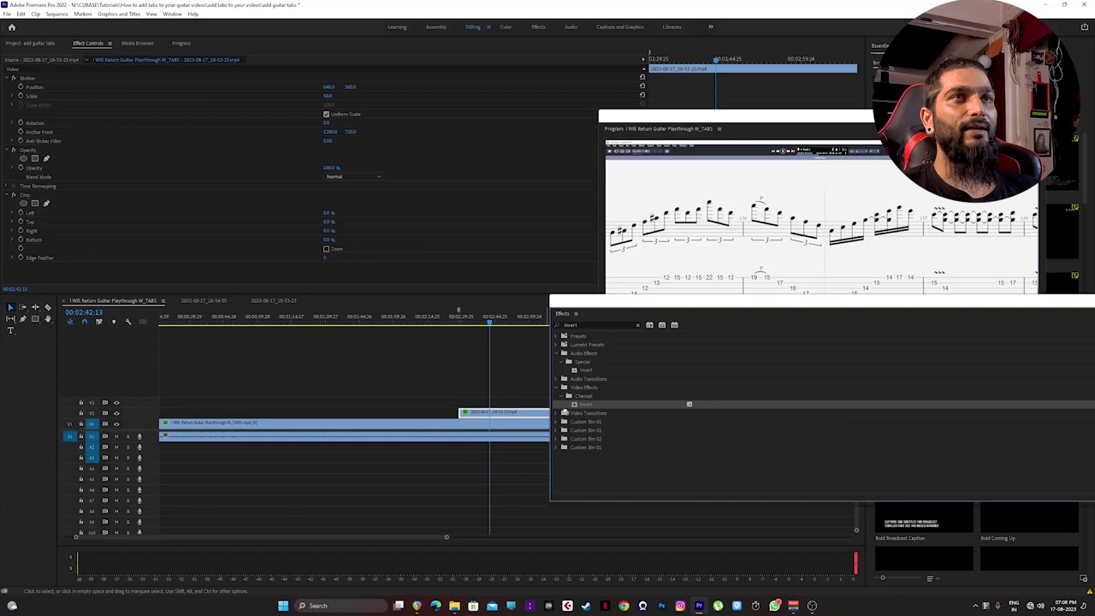
pyautogui.moveTo(565, 413); pyautogui.dragTo(507, 418)
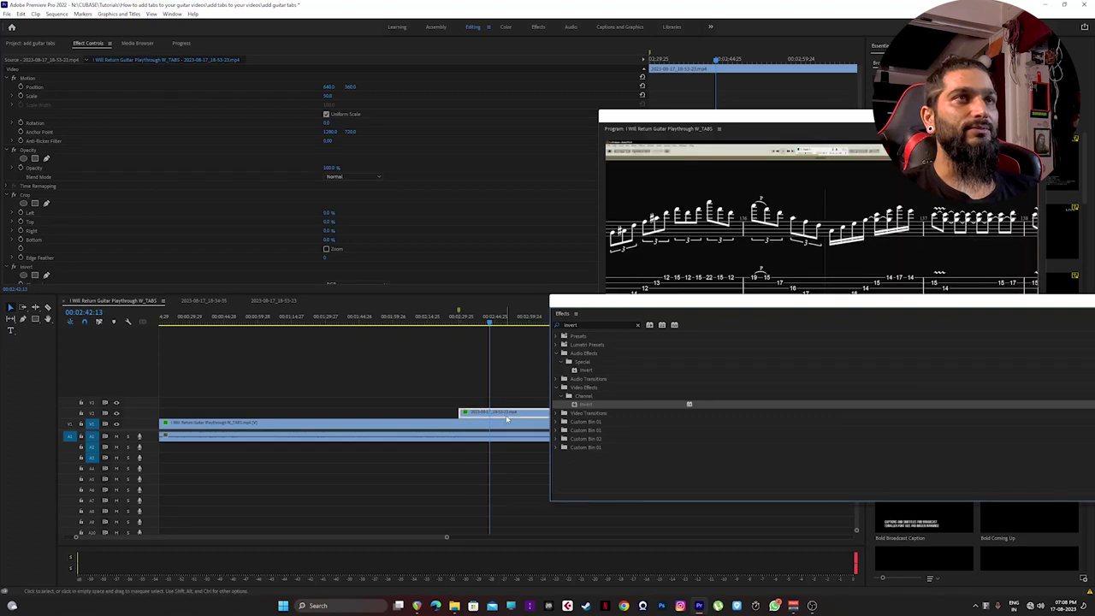
pyautogui.moveTo(770, 309); pyautogui.dragTo(775, 156)
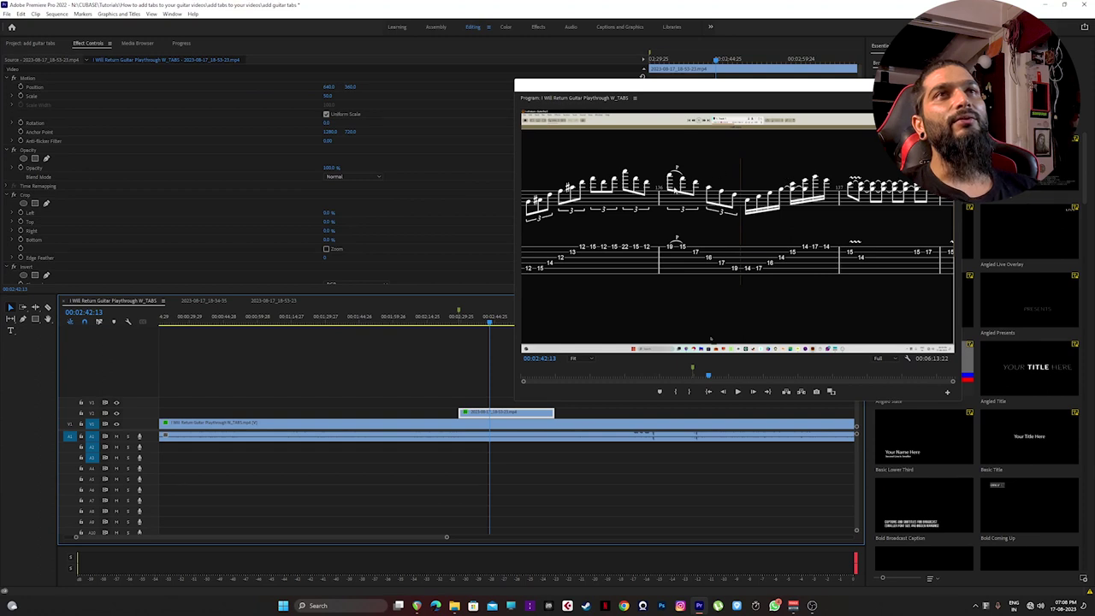
# Crop the tab clip's top by about 47% and lower it to Position Y about 522.
pyautogui.click(31, 223)
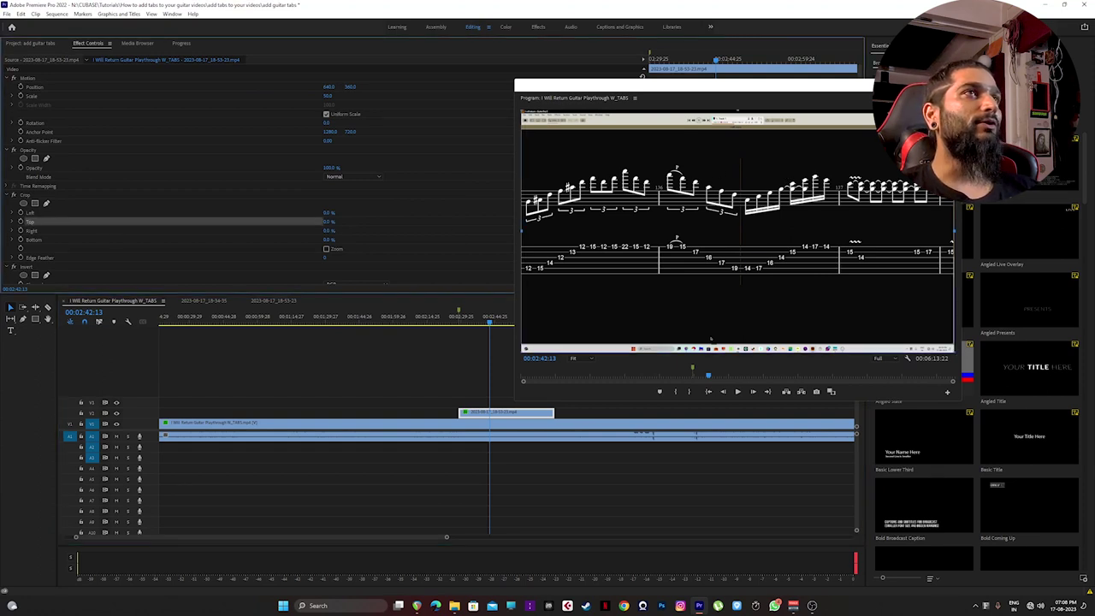
pyautogui.moveTo(329, 222); pyautogui.dragTo(370, 222)
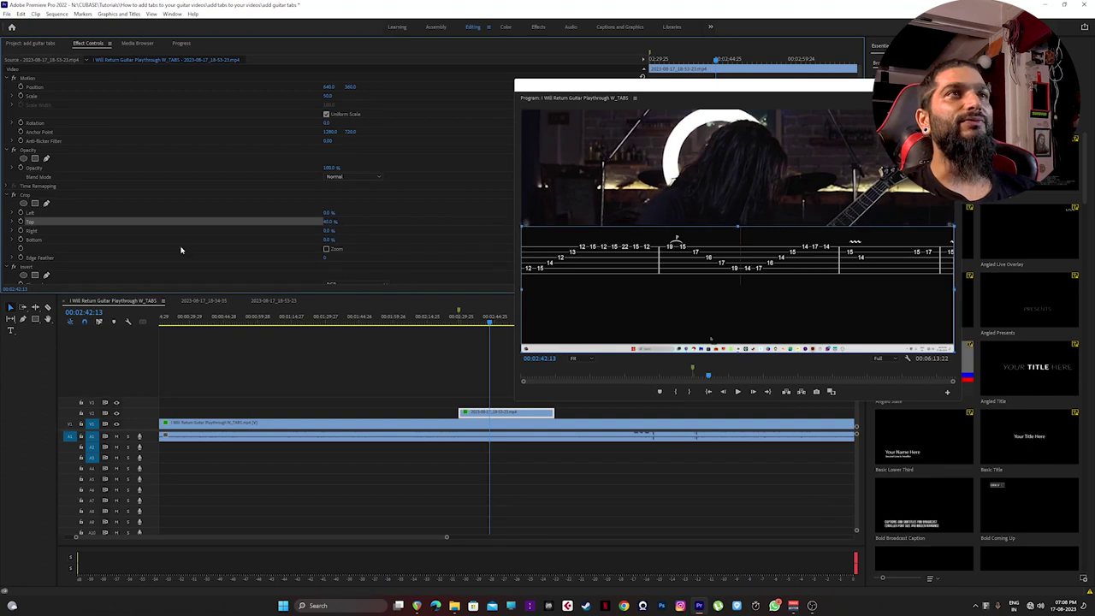
pyautogui.click(32, 242)
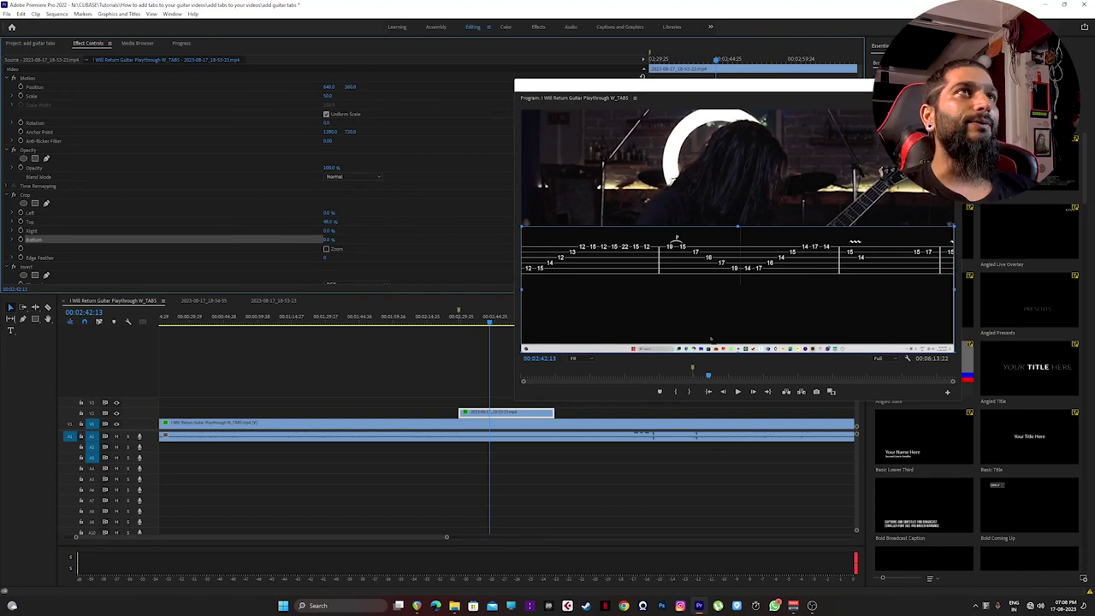
pyautogui.moveTo(710, 339); pyautogui.dragTo(710, 417)
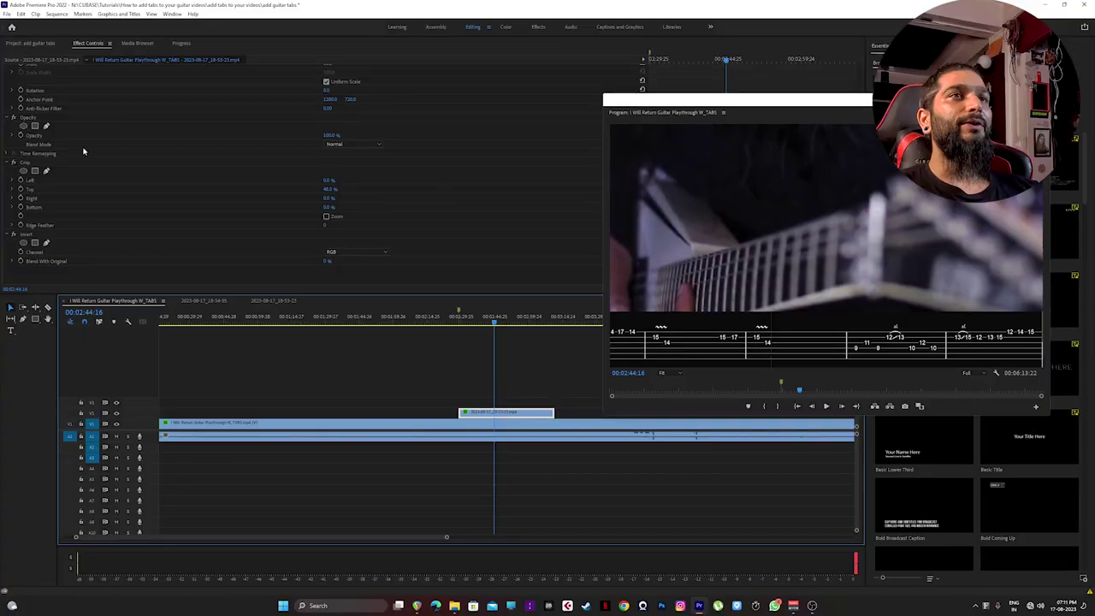
# Try 80% opacity on the tab clip, preview it, then settle on 85%.
pyautogui.click(329, 136)
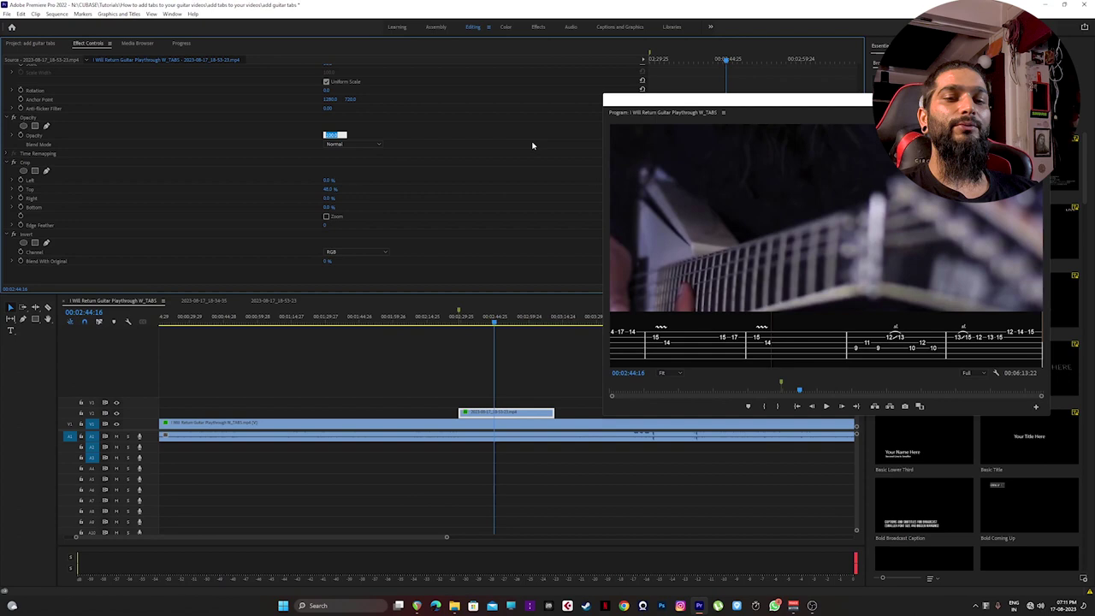
pyautogui.write('80')
pyautogui.press('Return')
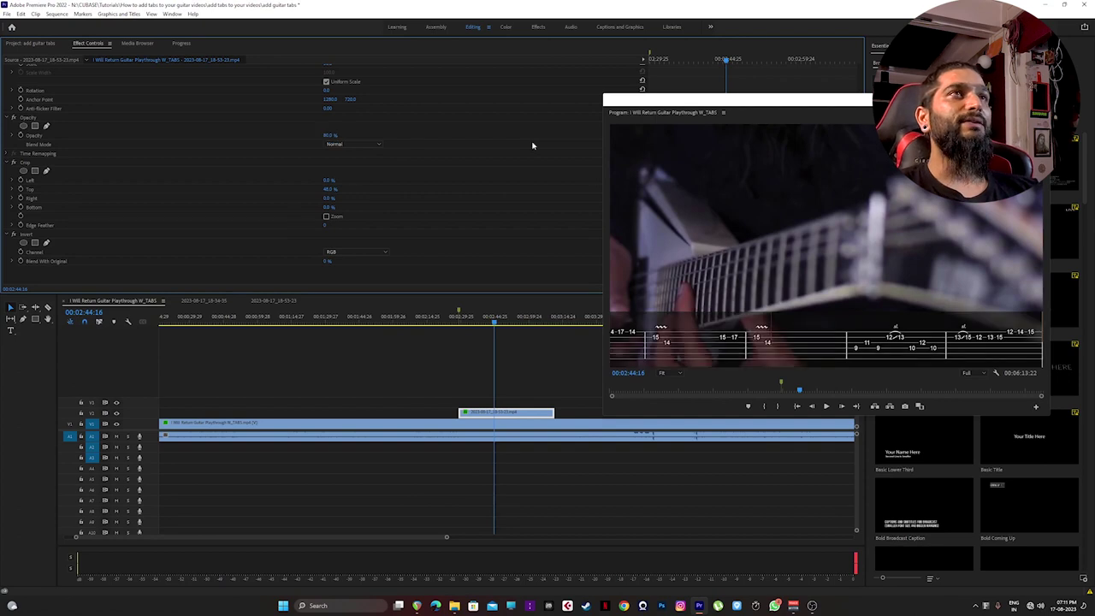
pyautogui.press('space')
pyautogui.press('space')
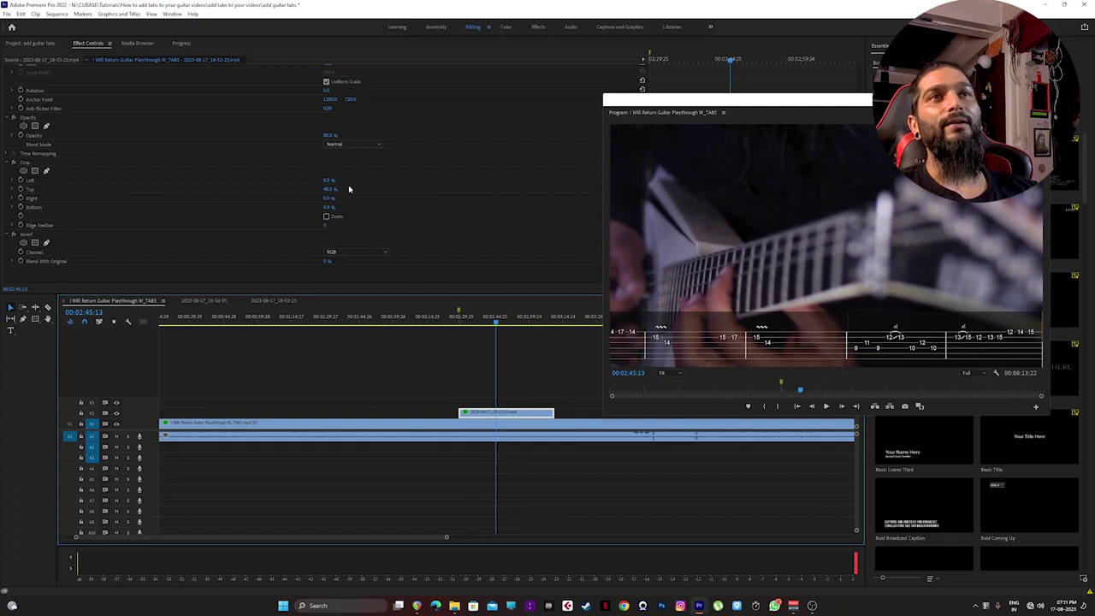
pyautogui.click(328, 135)
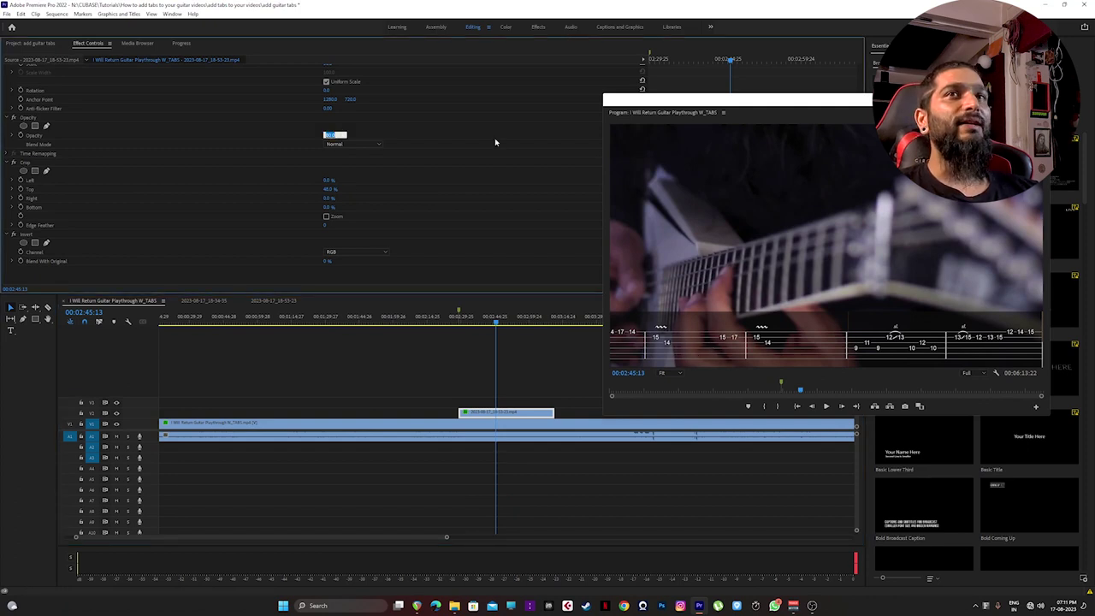
pyautogui.write('85')
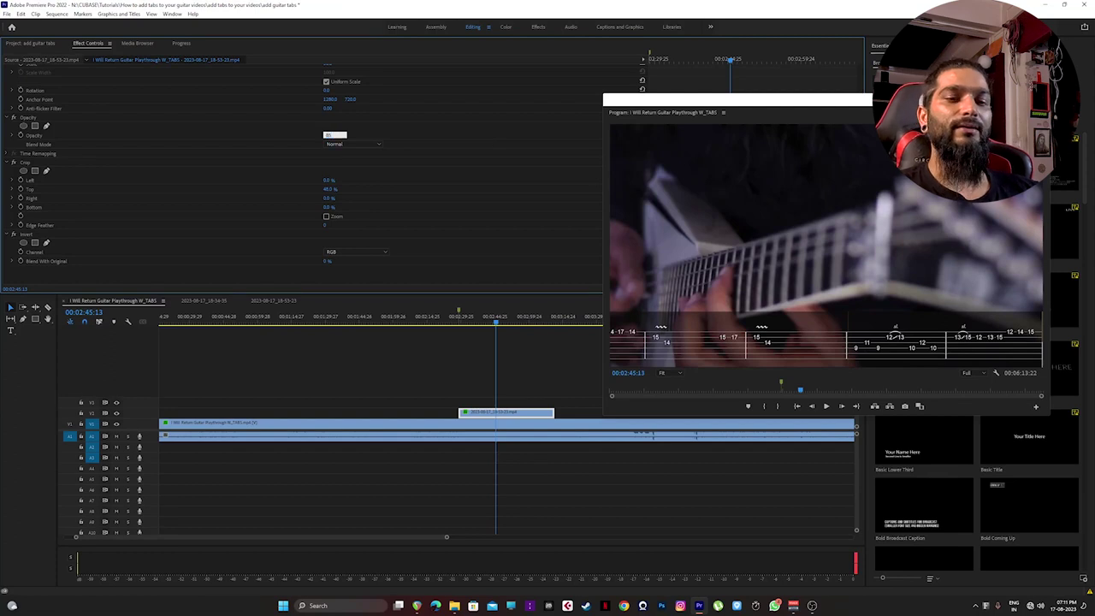
pyautogui.press('Return')
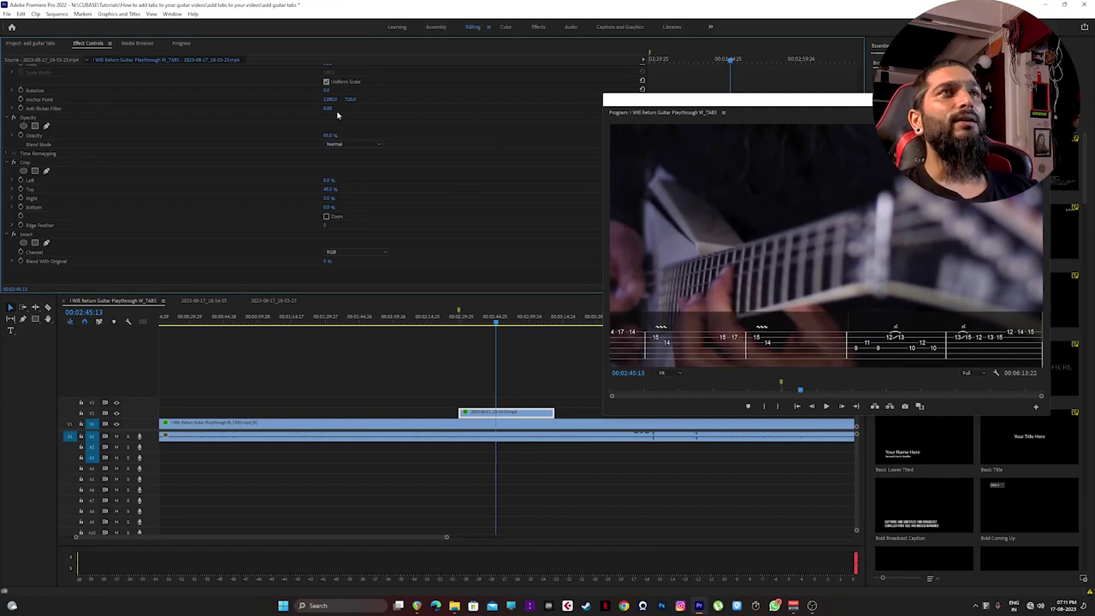
pyautogui.moveTo(497, 323); pyautogui.dragTo(460, 326)
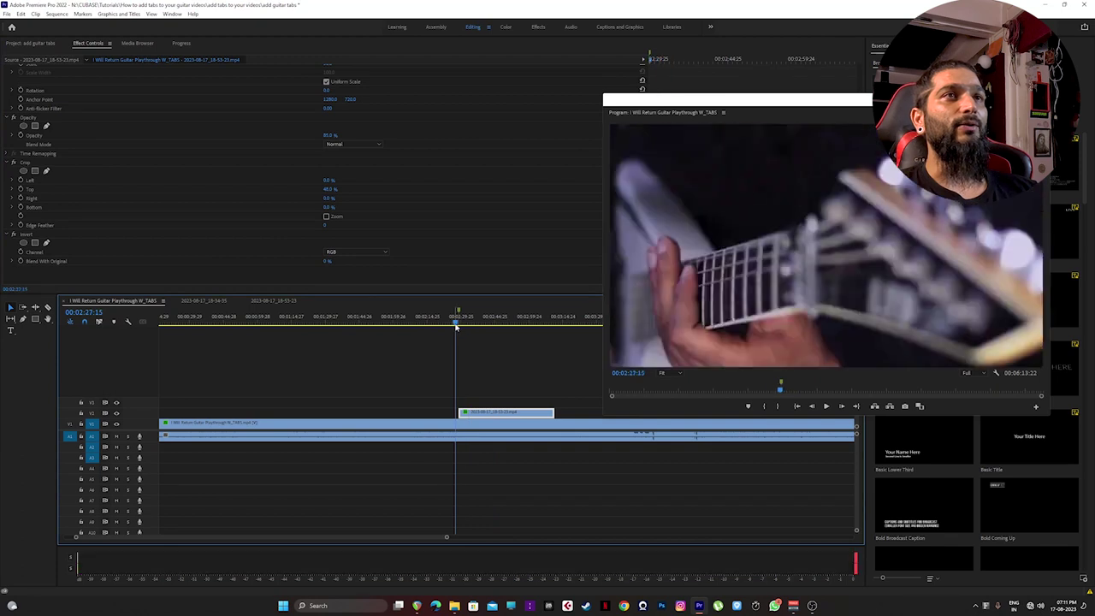
# Play the overlay, then nudge the tab strip up to Position Y about 521 and replay.
pyautogui.press('space')
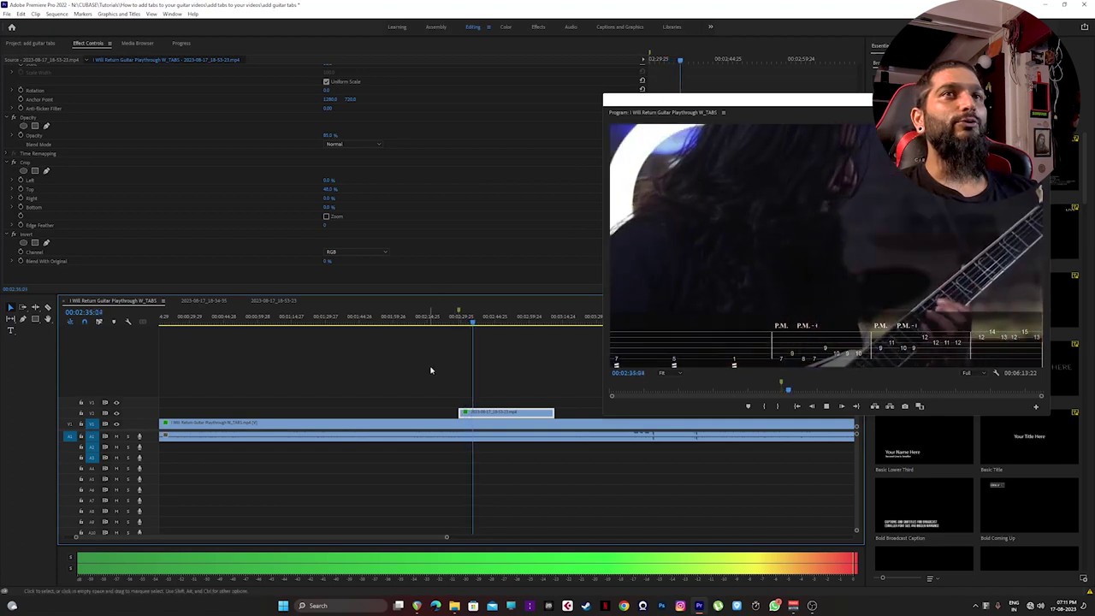
pyautogui.press('space')
pyautogui.click(817, 366)
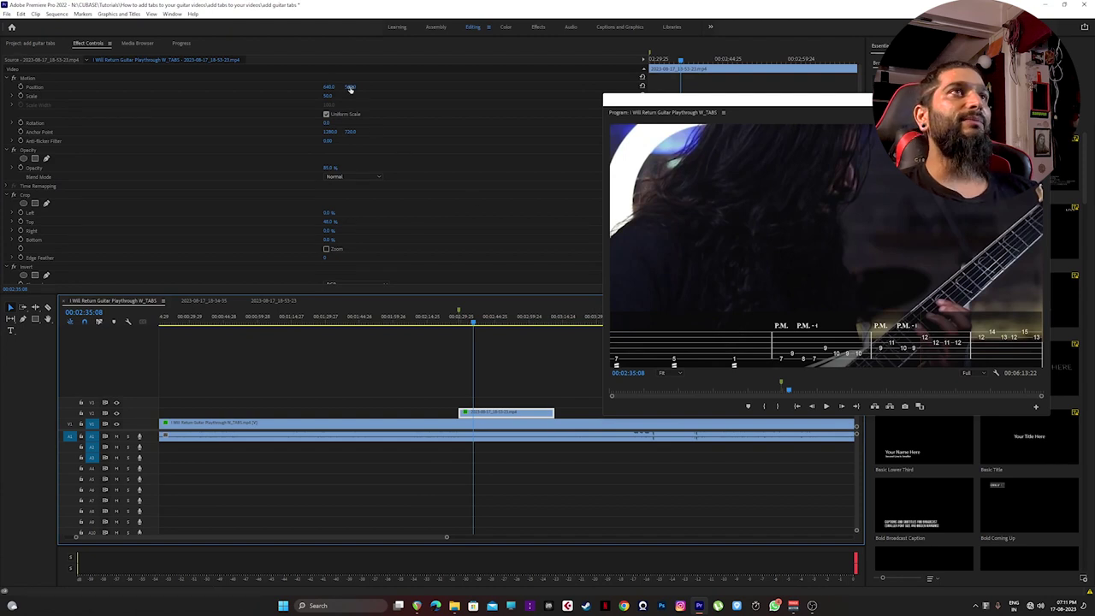
pyautogui.moveTo(349, 88); pyautogui.dragTo(334, 88)
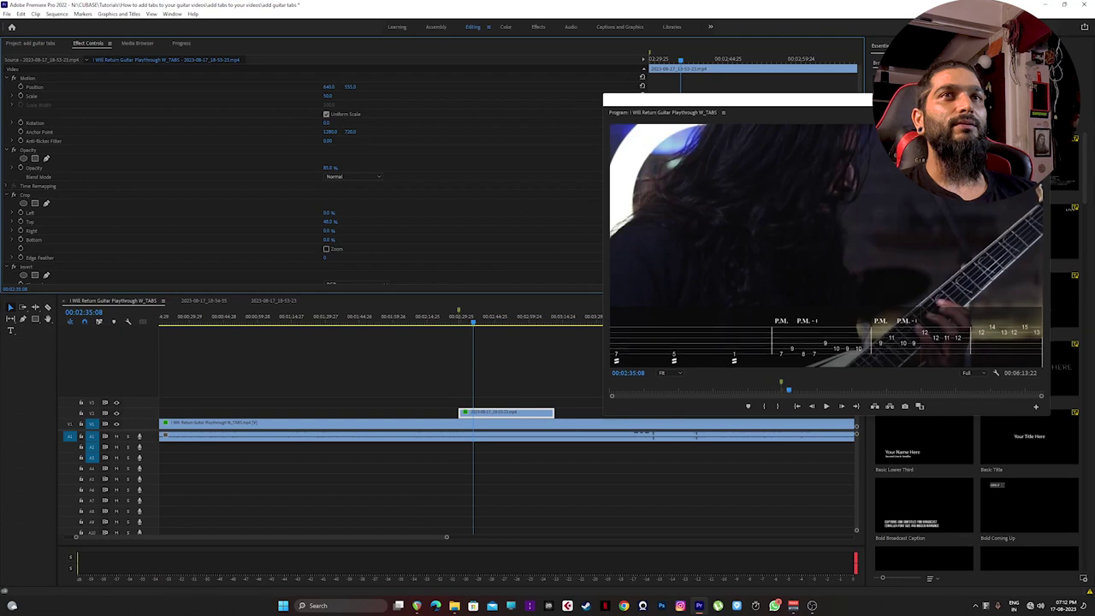
pyautogui.press('space')
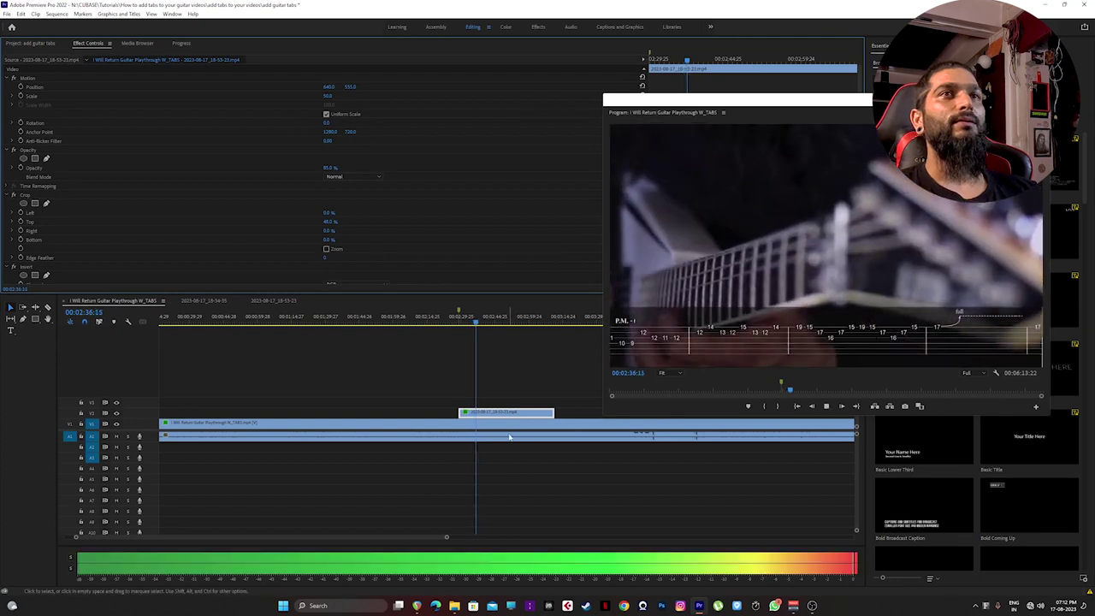